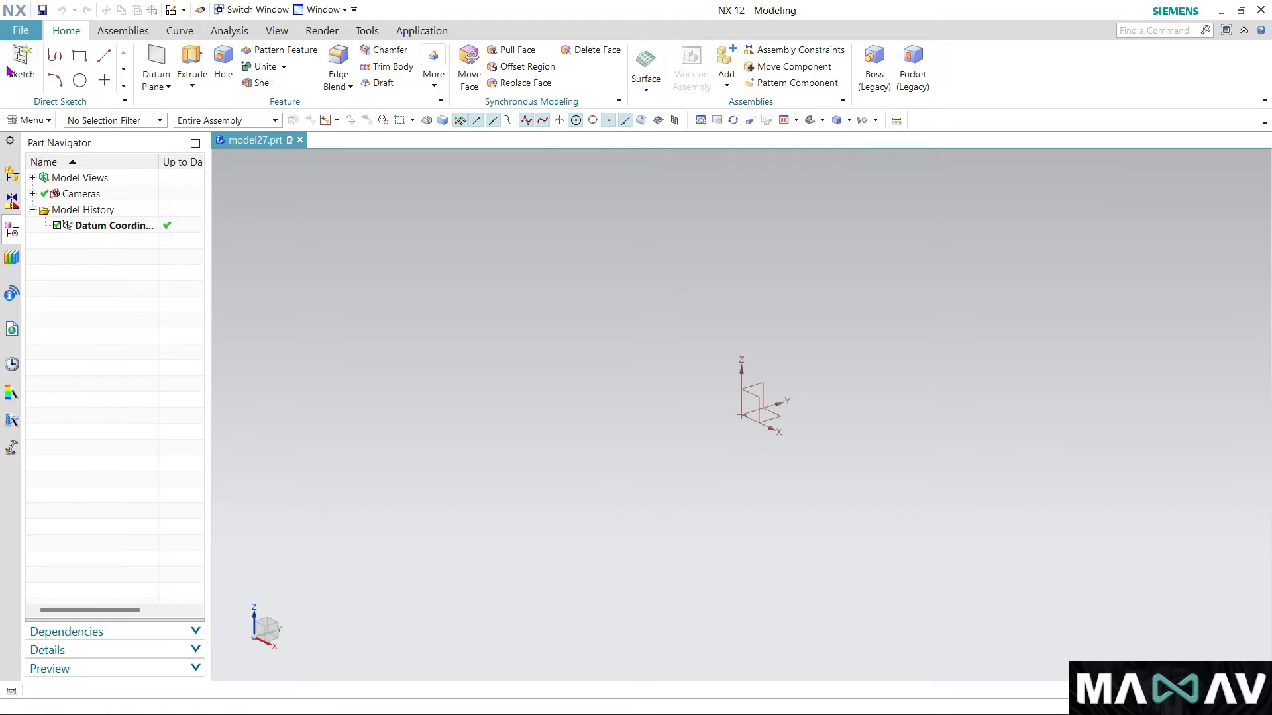
Create a sketch on the XY plane and draw concentric 20 mm and 40 mm diameter circles at the sketch origin.
{"action": "left_click", "coordinate": [22, 63]}
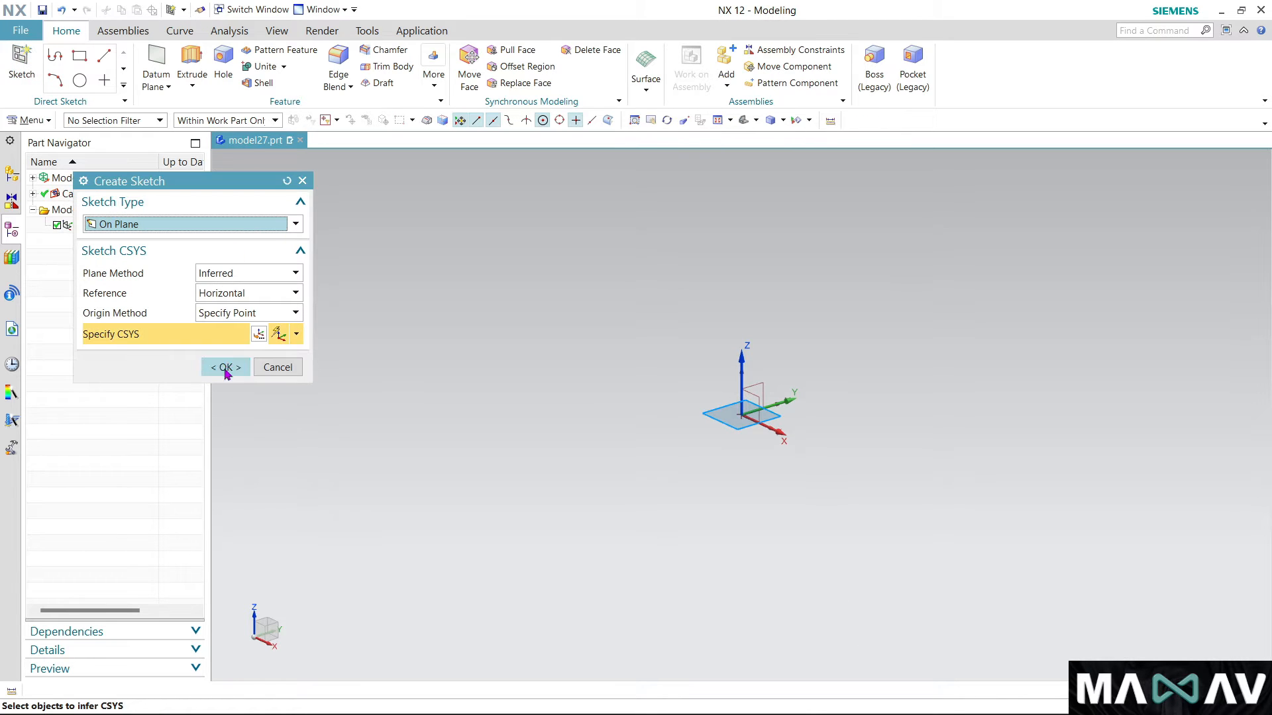
{"action": "left_click", "coordinate": [225, 368]}
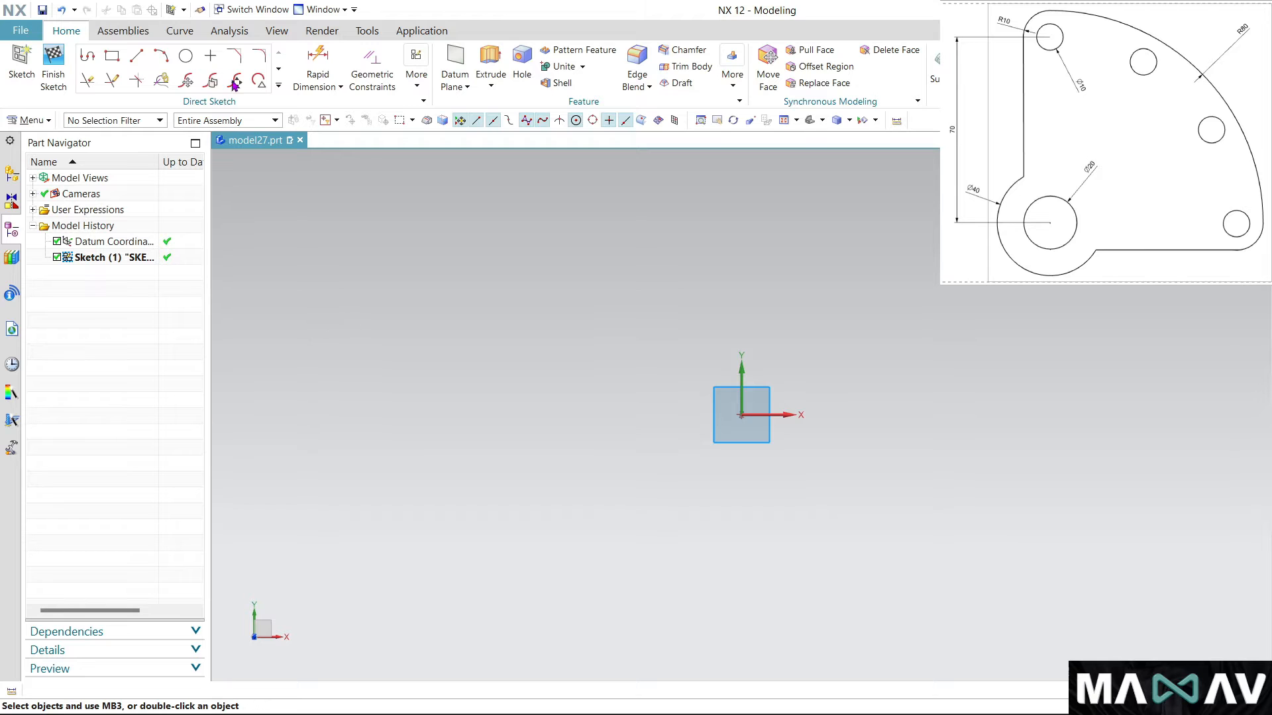
{"action": "left_click", "coordinate": [188, 58]}
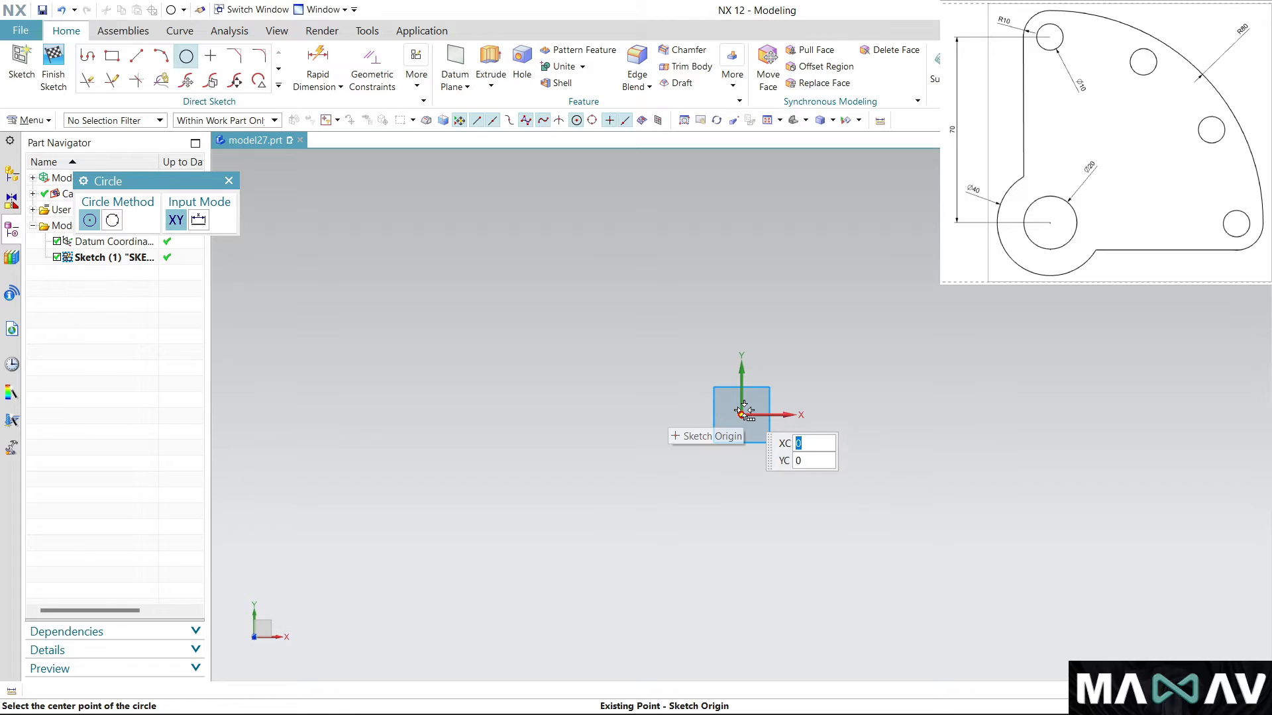
{"action": "left_click", "coordinate": [742, 413]}
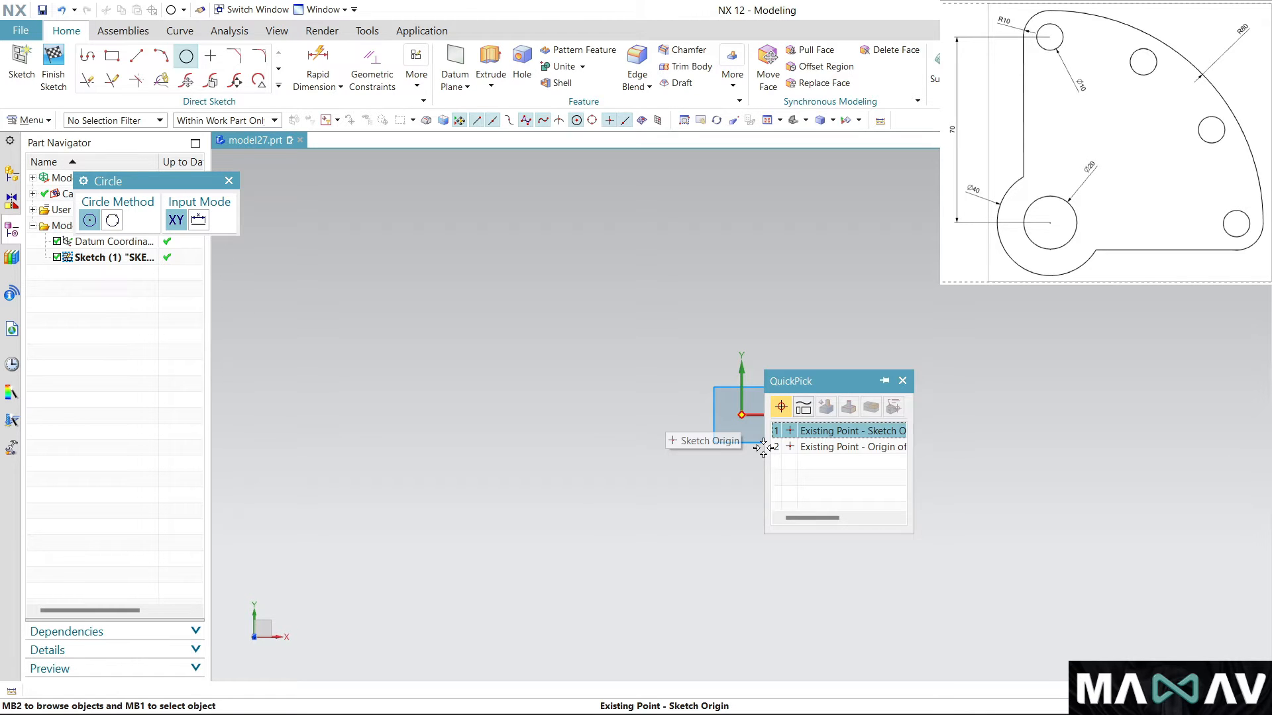
{"action": "left_click", "coordinate": [824, 433]}
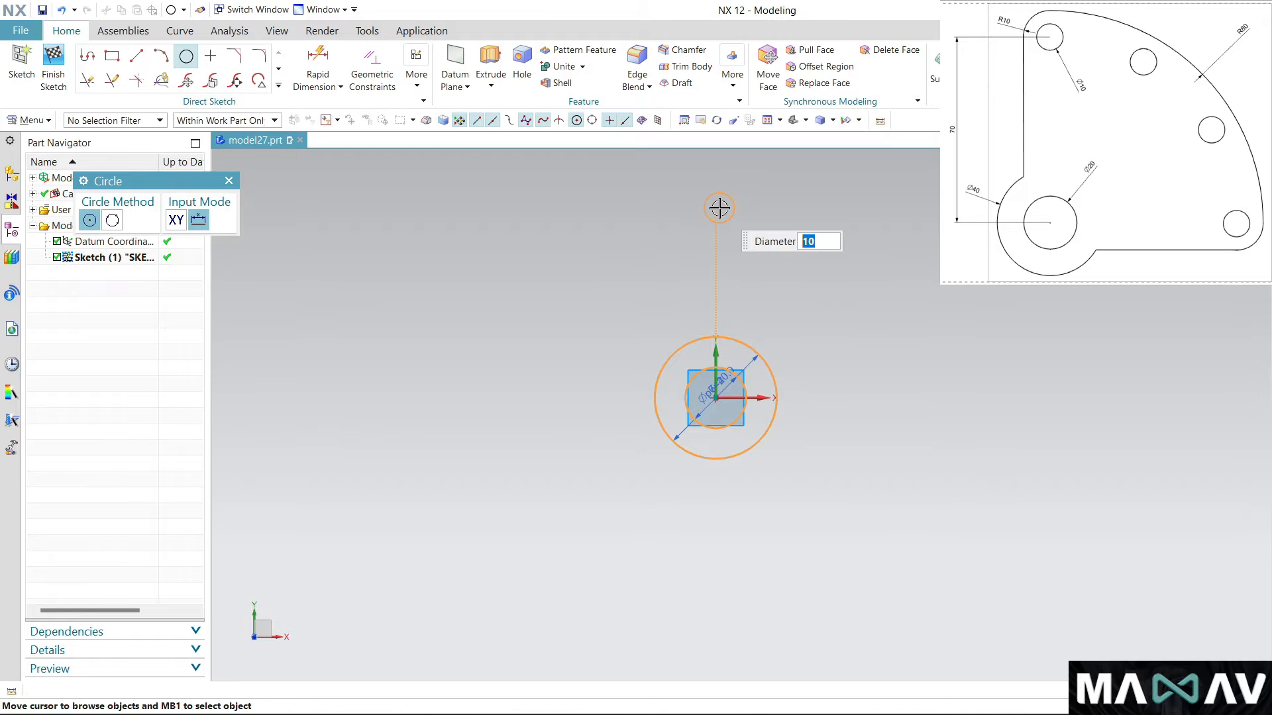
Place a 10 mm diameter circle vertically above the sketch origin, about 62 mm from it.
{"action": "left_click", "coordinate": [718, 208]}
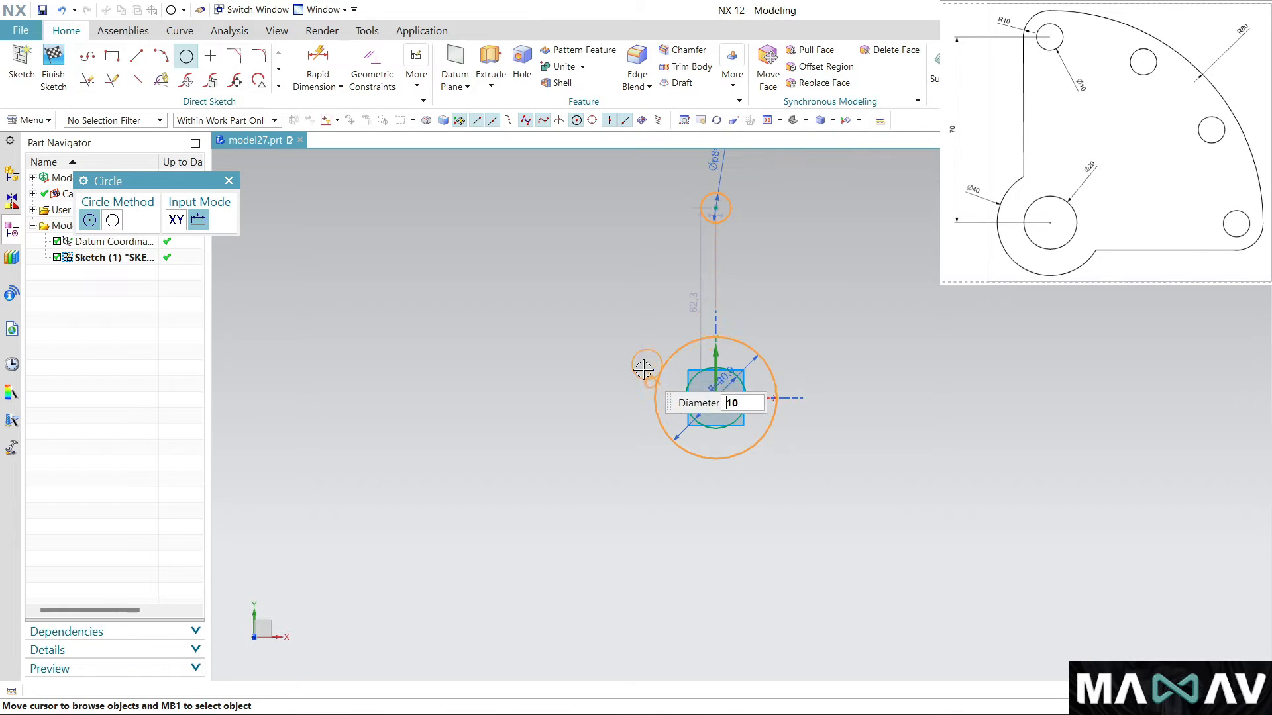
{"action": "scroll", "coordinate": [594, 355], "scroll_direction": "up", "scroll_amount": 2}
{"action": "scroll", "coordinate": [736, 228], "scroll_direction": "down", "scroll_amount": 2}
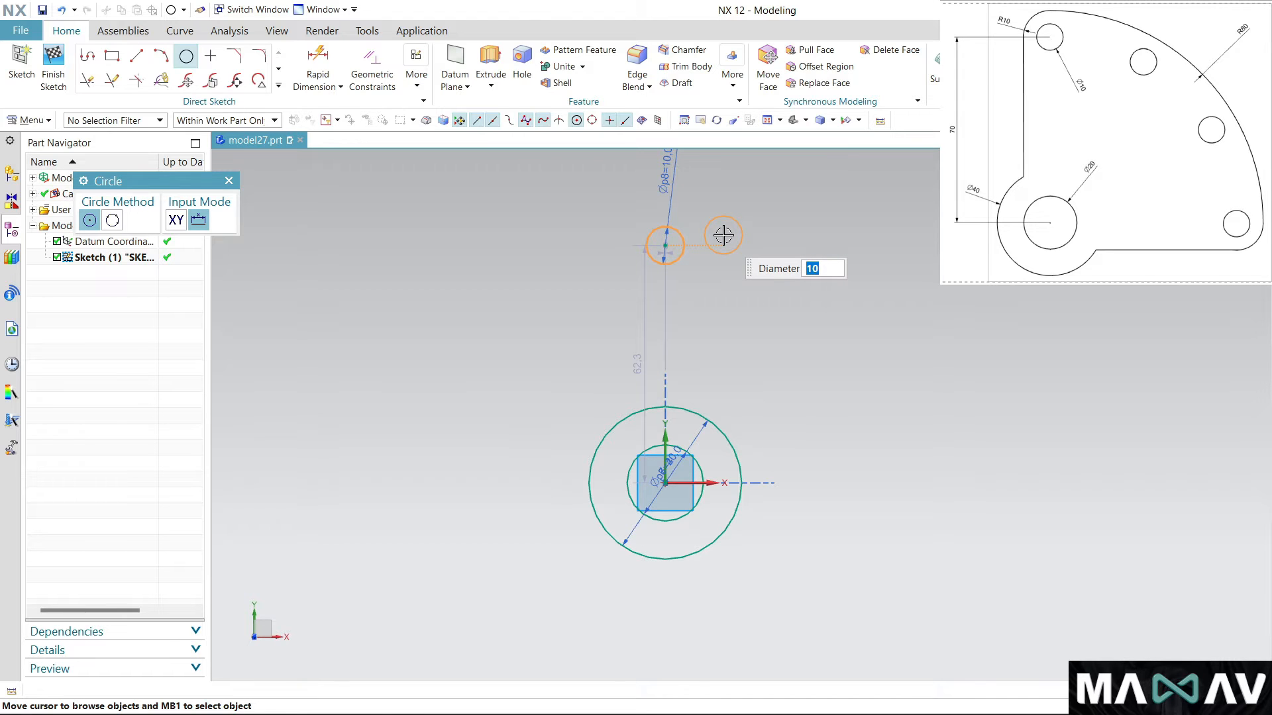
Draw a 160 mm diameter circle centred on the sketch origin.
{"action": "type", "text": "160"}
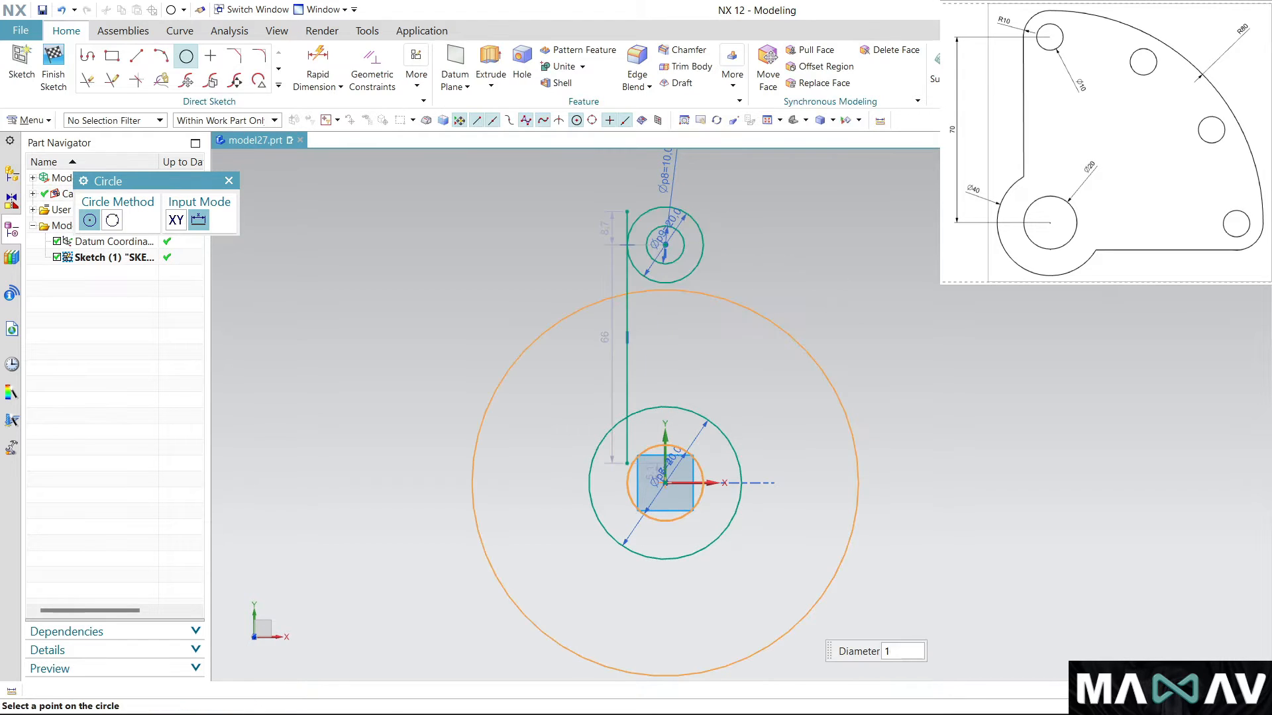
{"action": "key", "text": "Return"}
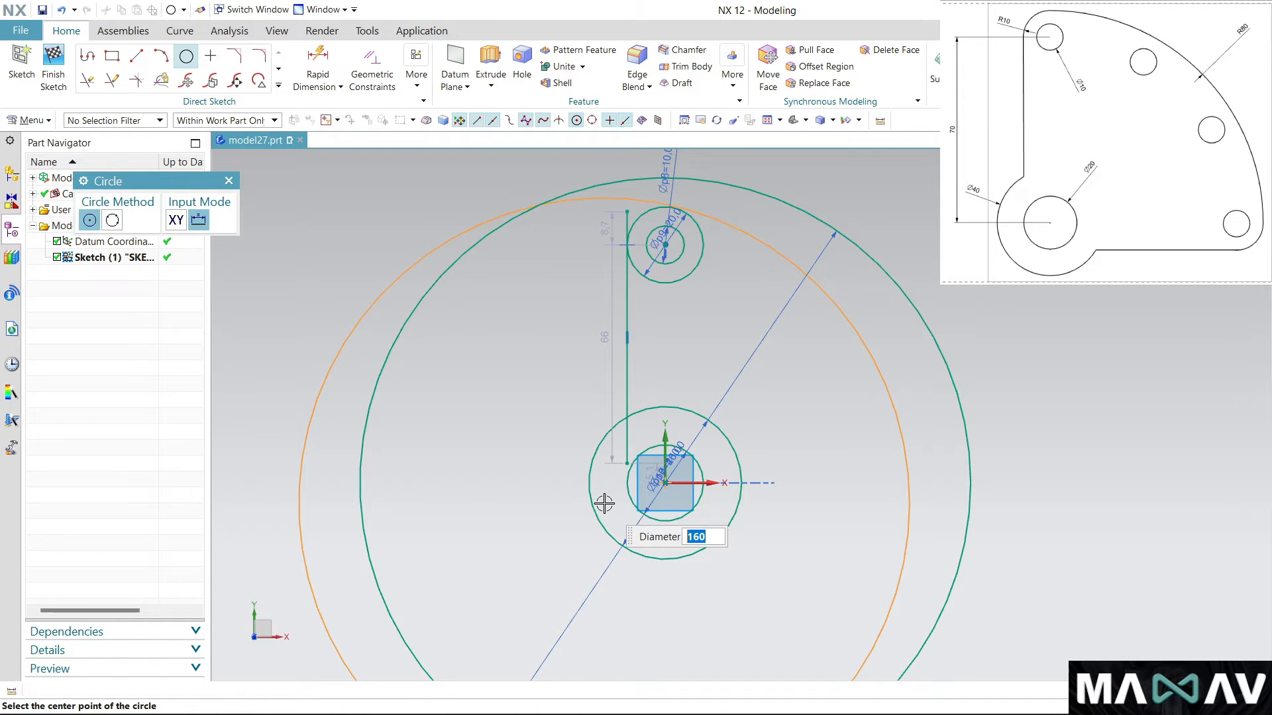
{"action": "scroll", "coordinate": [766, 346], "scroll_direction": "down", "scroll_amount": 2}
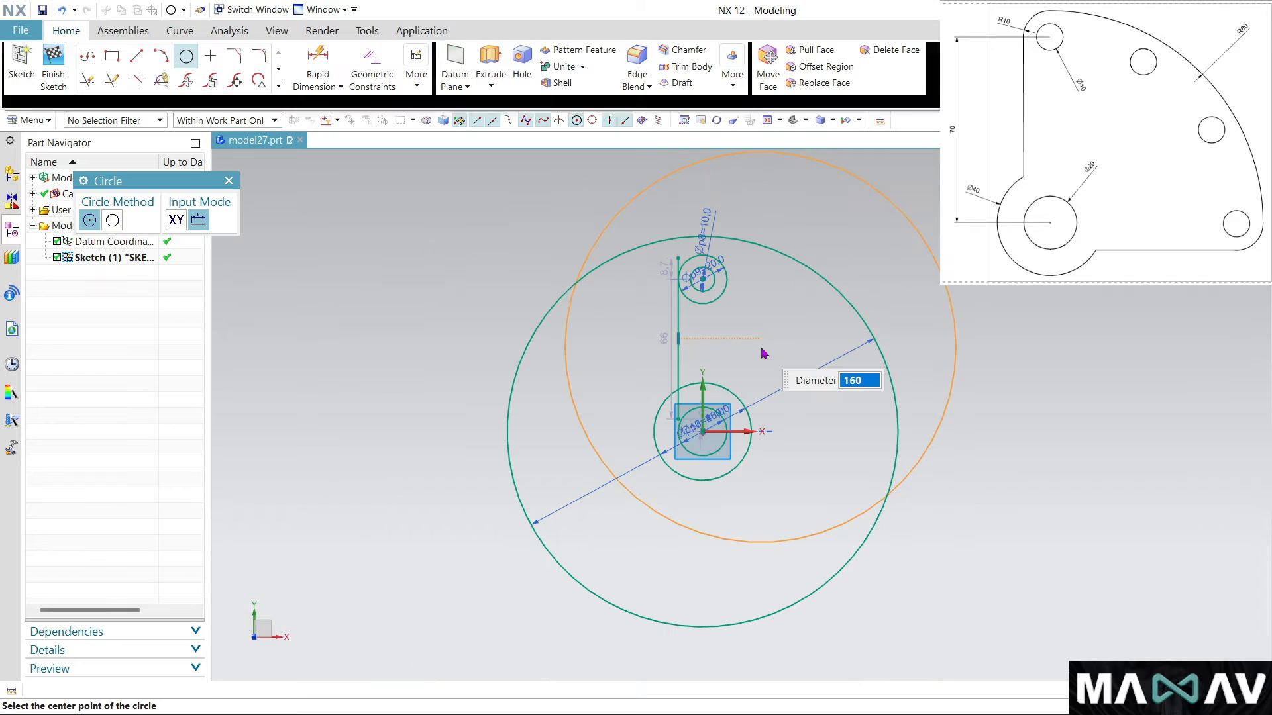
{"action": "left_click", "coordinate": [229, 181]}
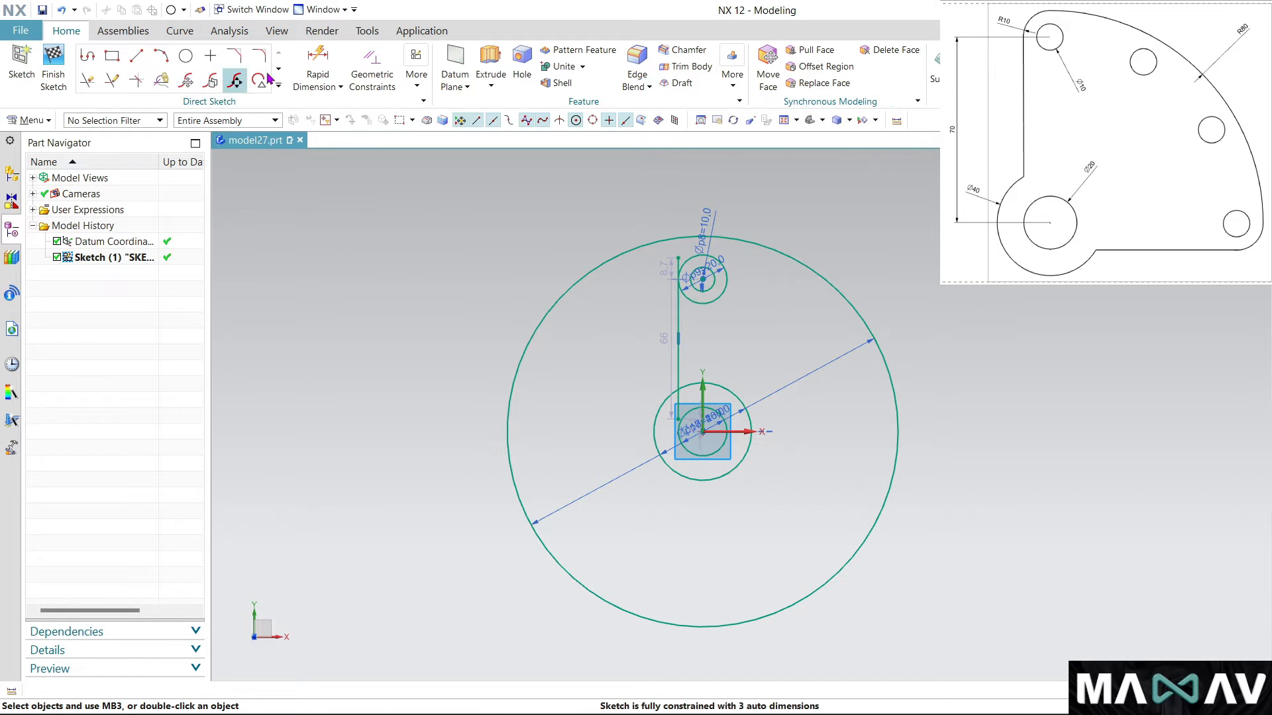
Dimension the vertical distance between the small upper circle's centre and the sketch origin as 70 mm.
{"action": "left_click", "coordinate": [317, 59]}
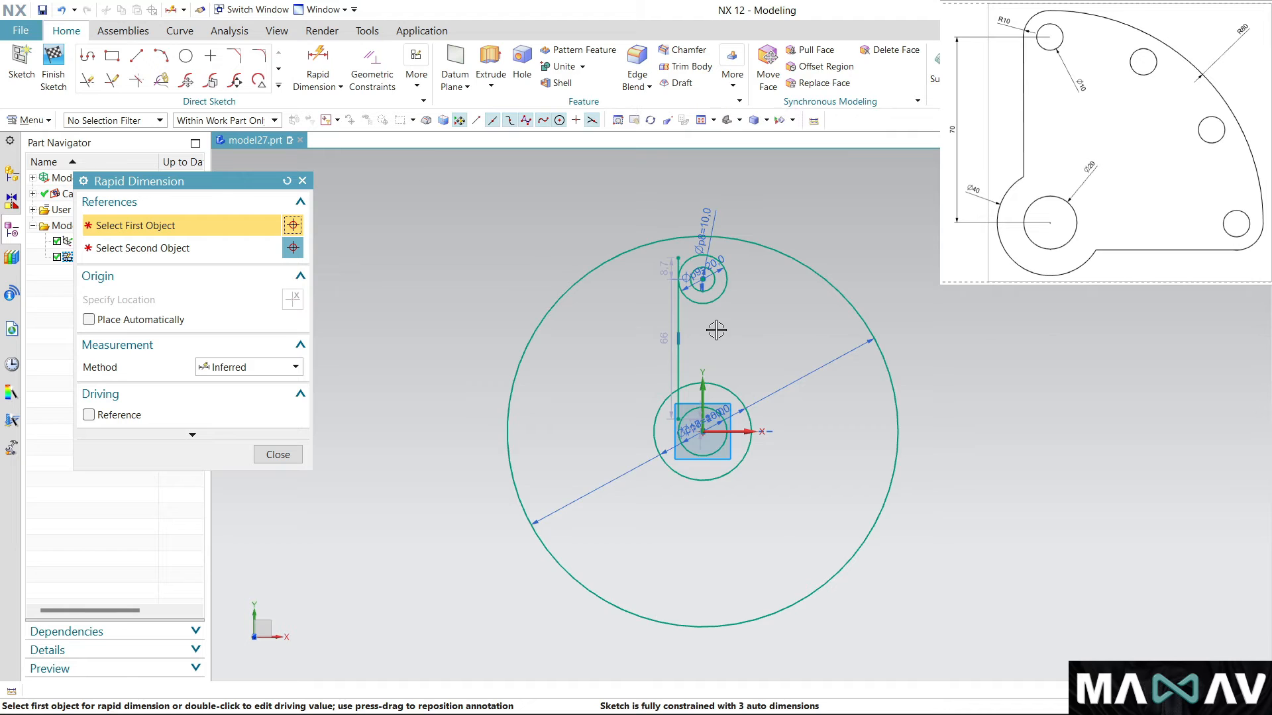
{"action": "scroll", "coordinate": [716, 329], "scroll_direction": "up", "scroll_amount": 4}
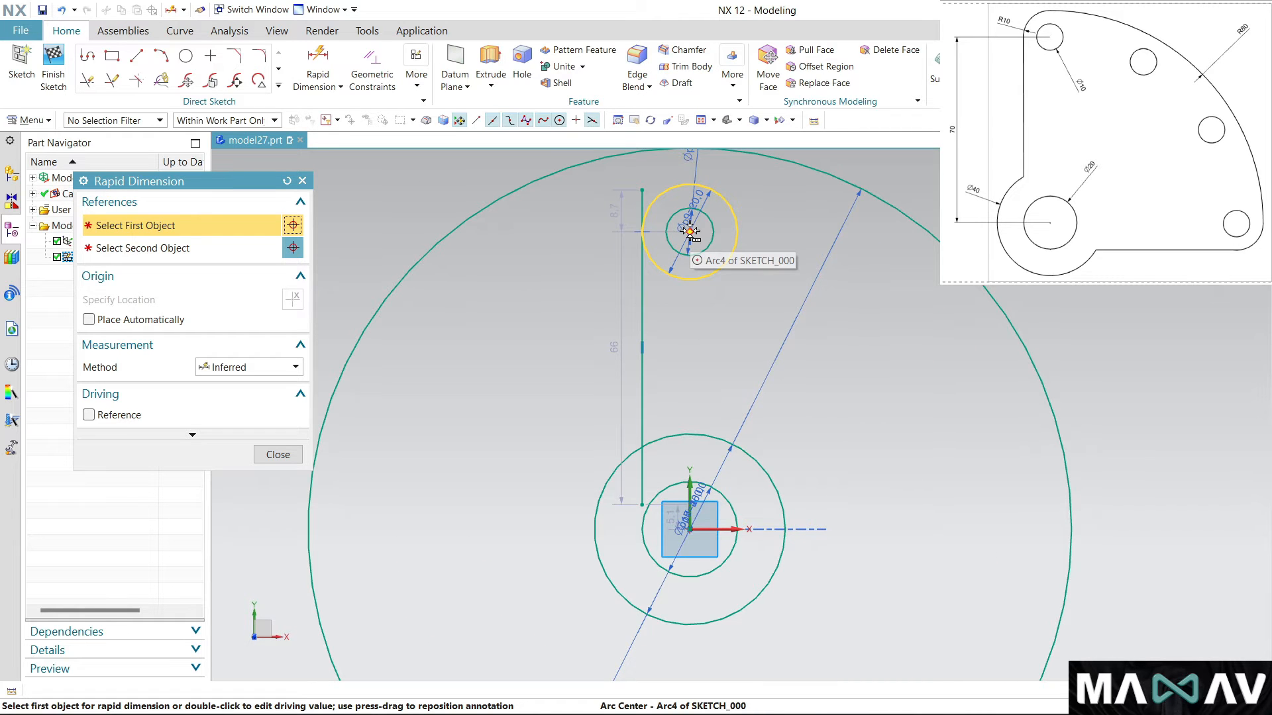
{"action": "left_click", "coordinate": [690, 230]}
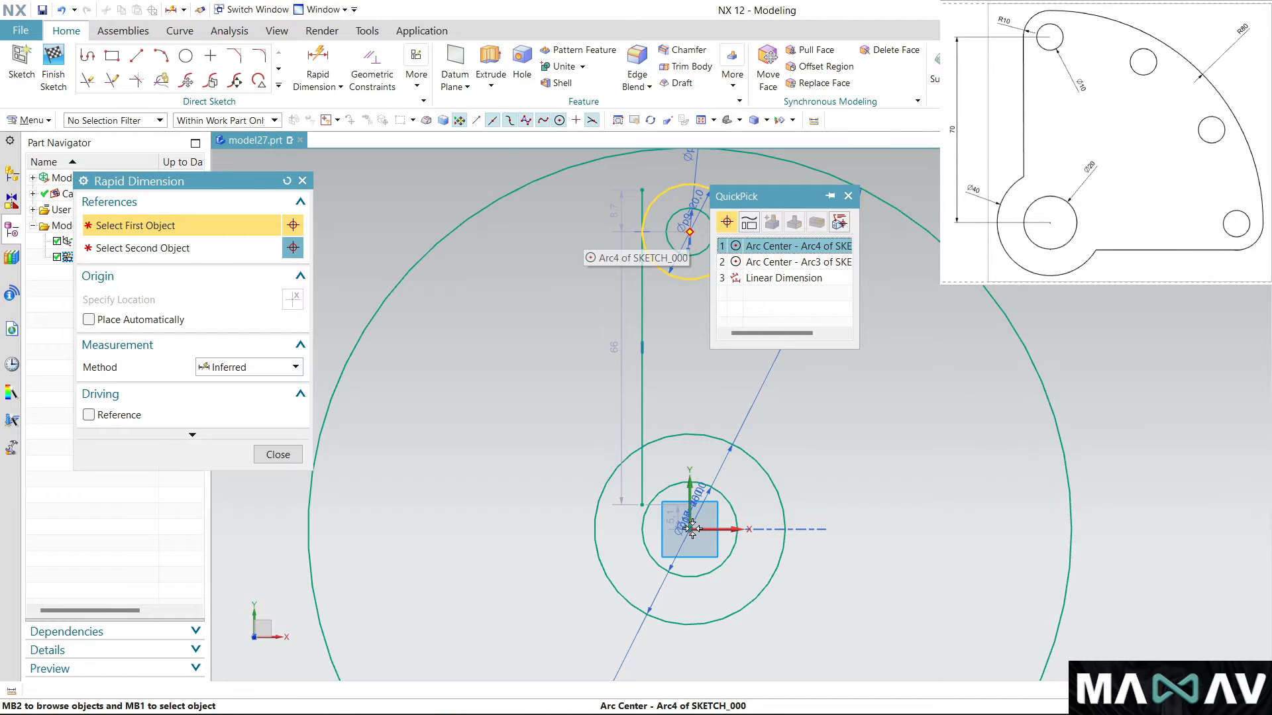
{"action": "left_click", "coordinate": [769, 245]}
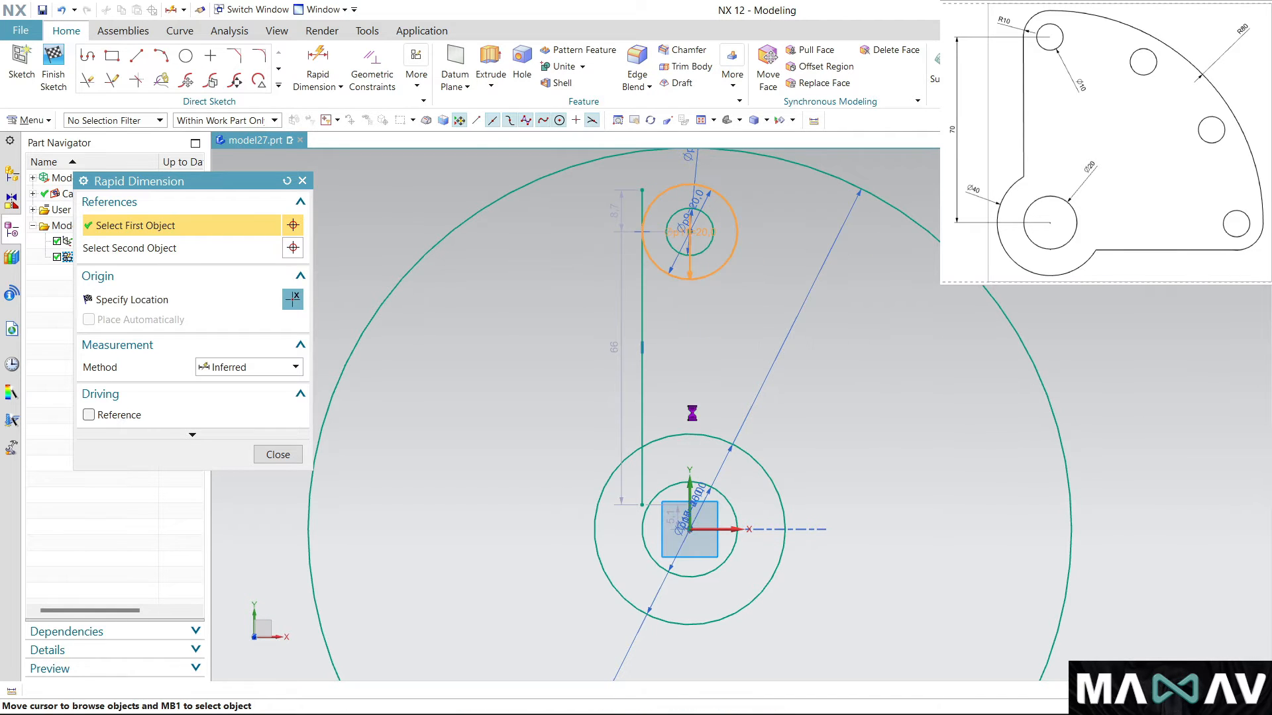
{"action": "left_click", "coordinate": [691, 528]}
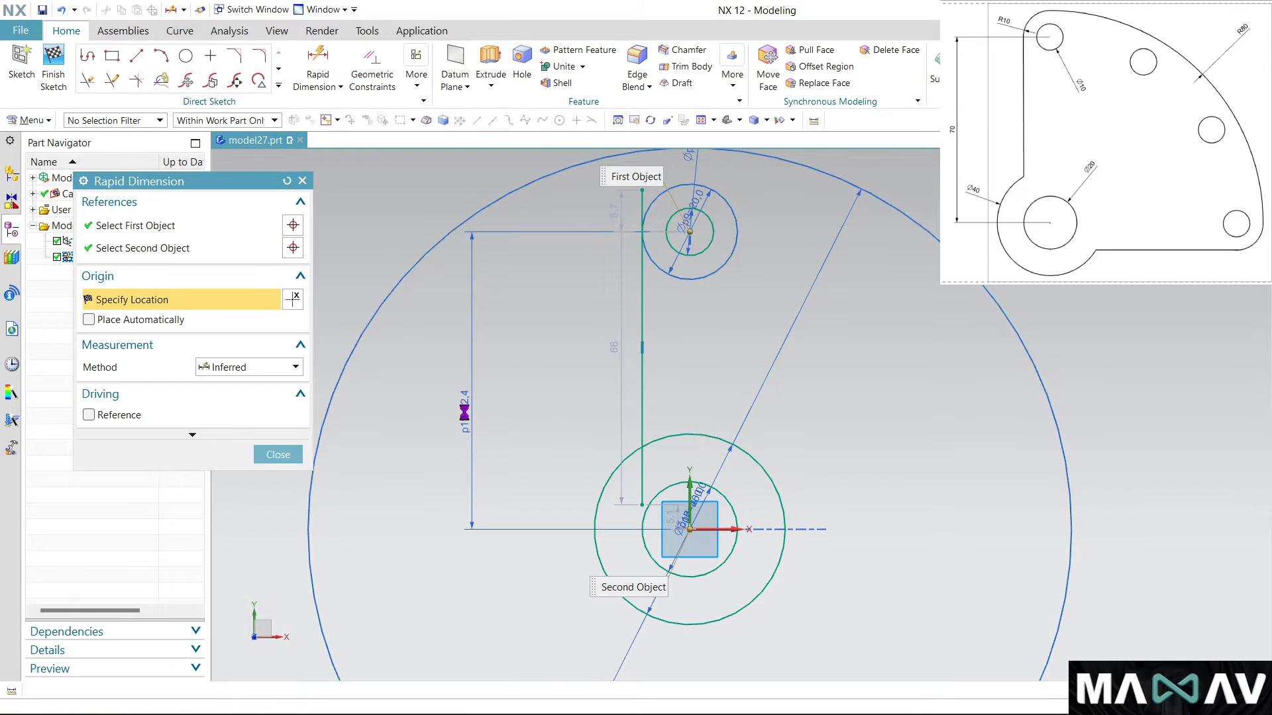
{"action": "left_click", "coordinate": [464, 412]}
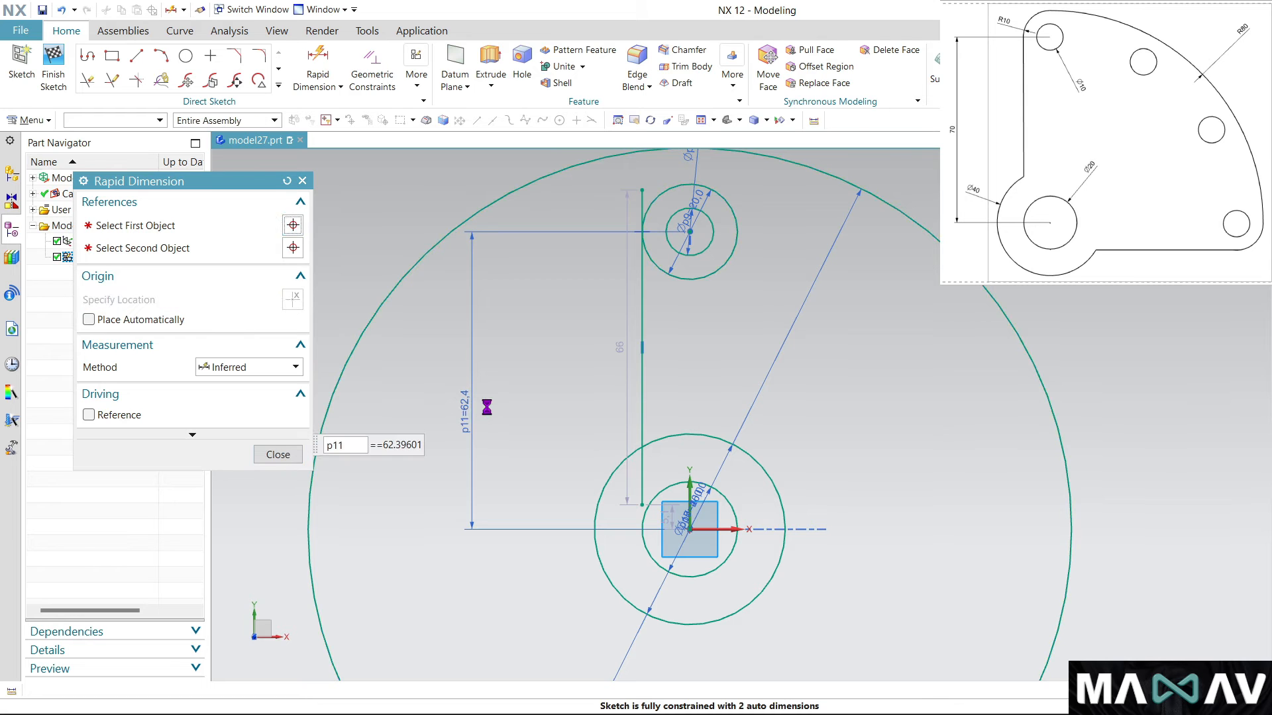
{"action": "type", "text": "8"}
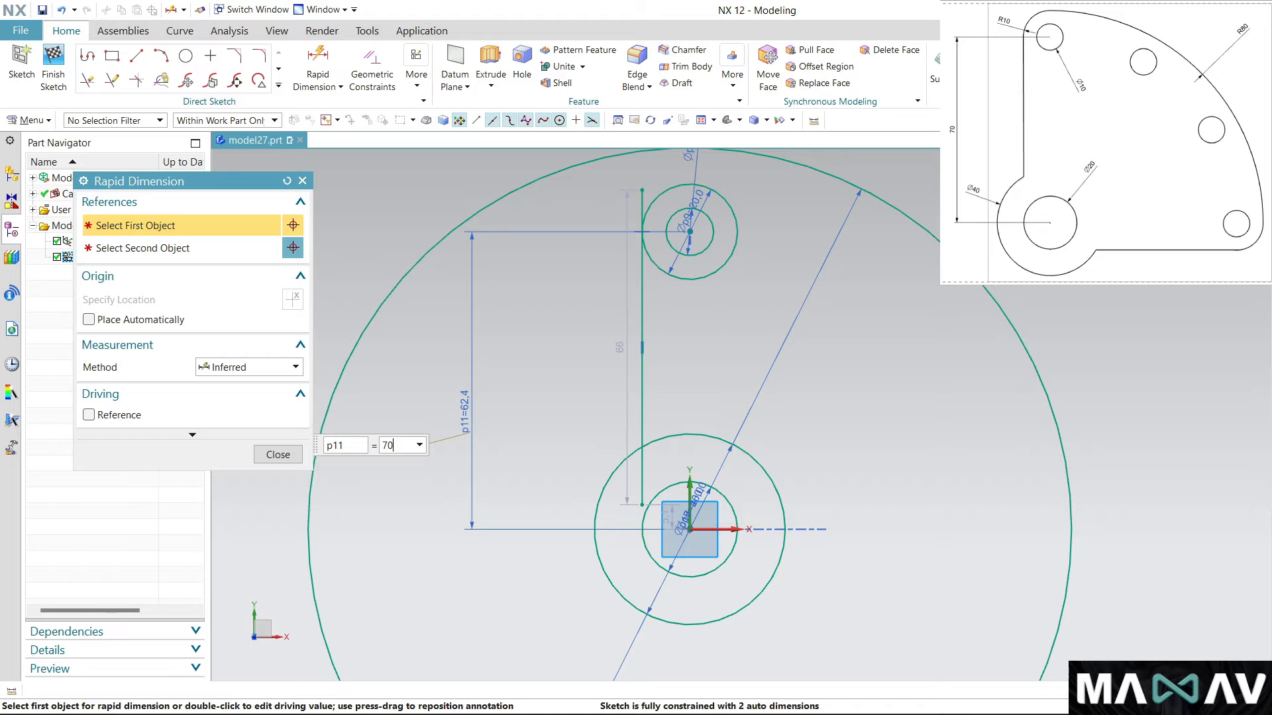
{"action": "key", "text": "Return"}
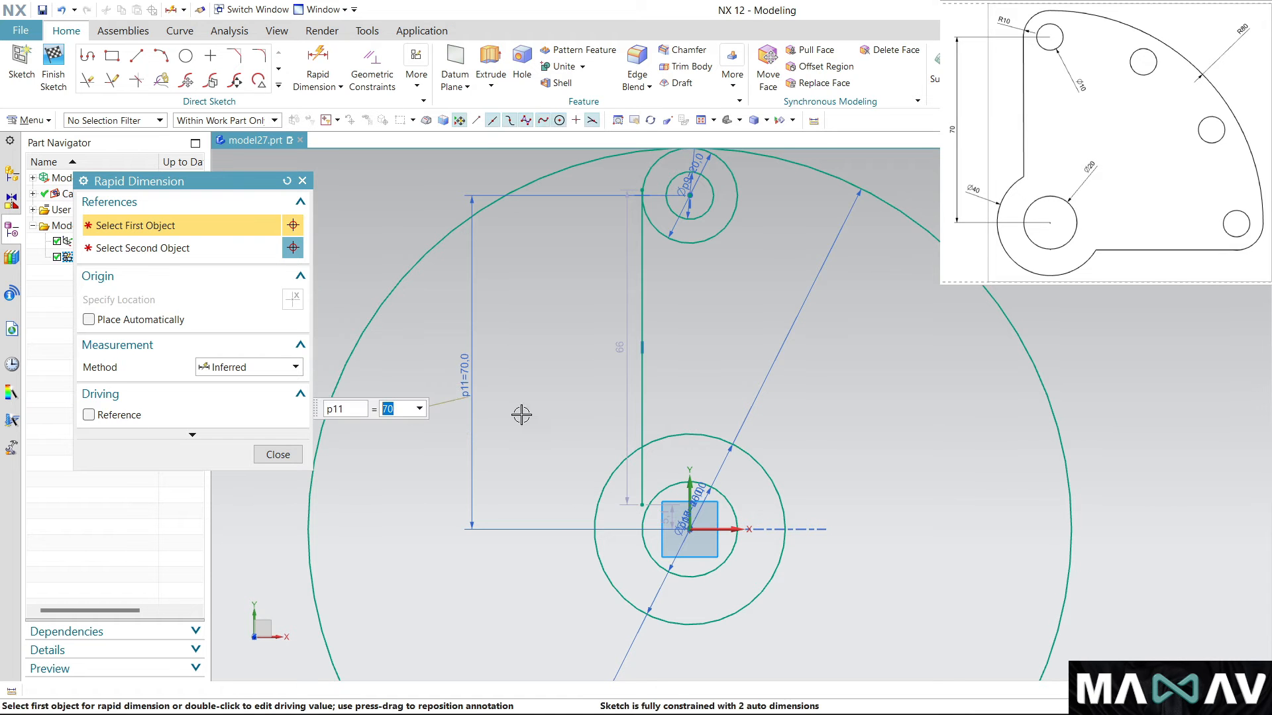
{"action": "scroll", "coordinate": [735, 431], "scroll_direction": "down", "scroll_amount": 2}
{"action": "scroll", "coordinate": [726, 297], "scroll_direction": "up", "scroll_amount": 3}
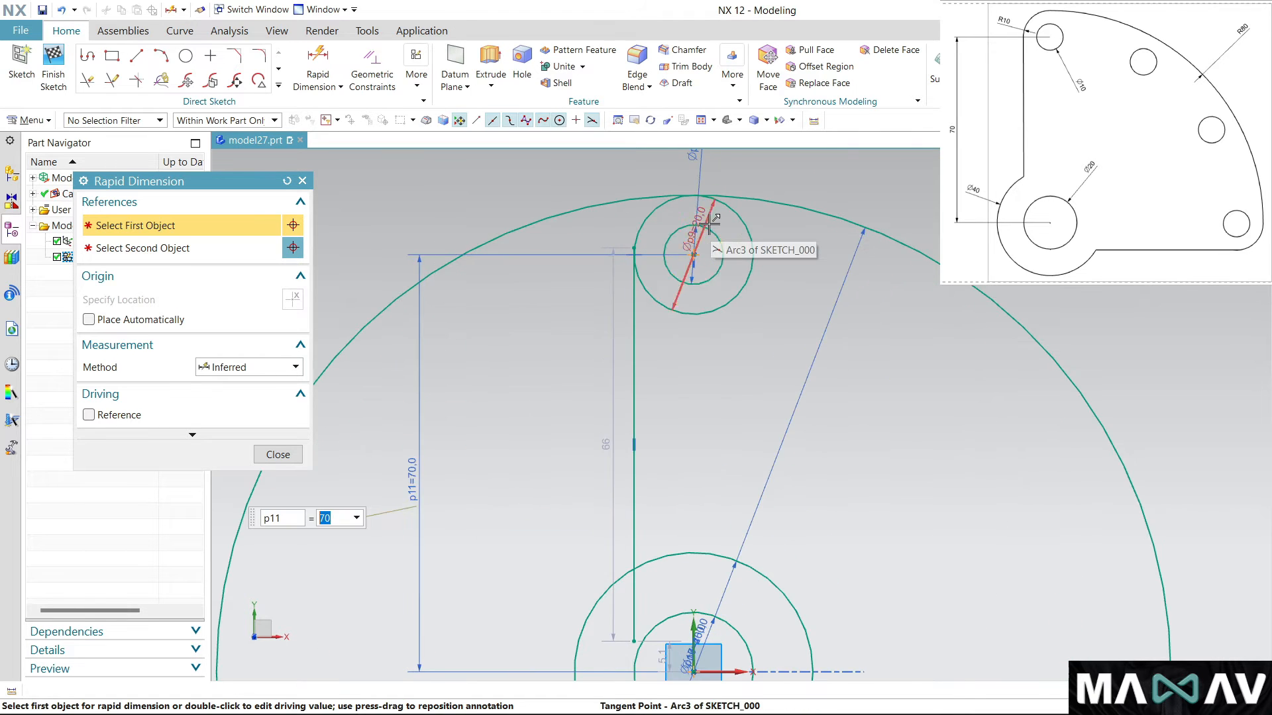
{"action": "scroll", "coordinate": [534, 351], "scroll_direction": "down", "scroll_amount": 1}
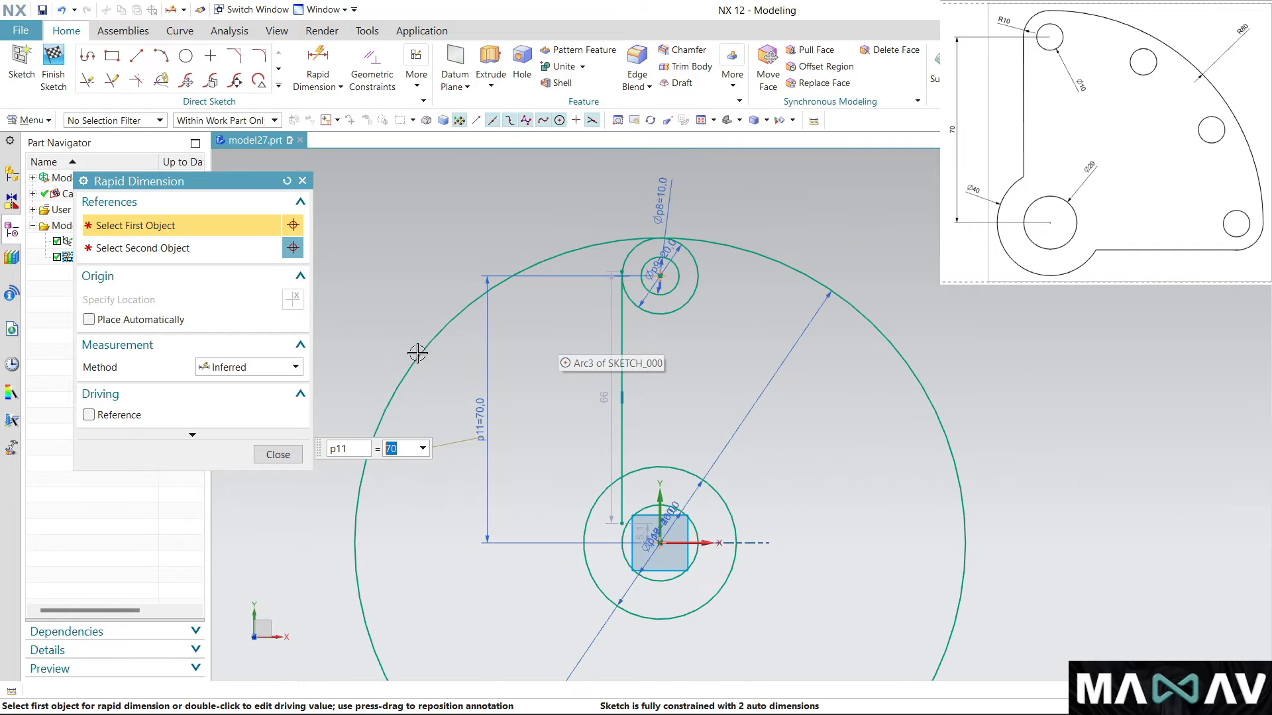
{"action": "left_click", "coordinate": [302, 180]}
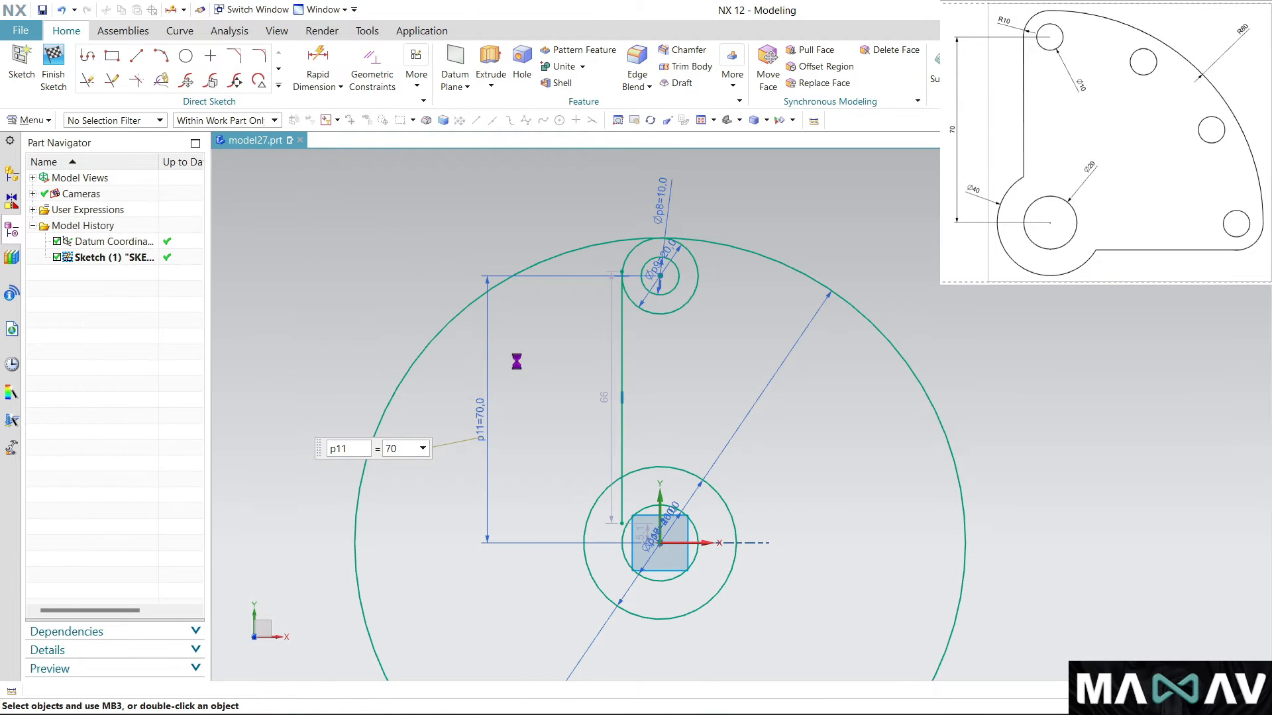
Trim the vertical line's ends back to the 40 mm circle and to its tangent point on the upper 20 mm circle.
{"action": "left_click", "coordinate": [87, 80]}
{"action": "left_click", "coordinate": [620, 507]}
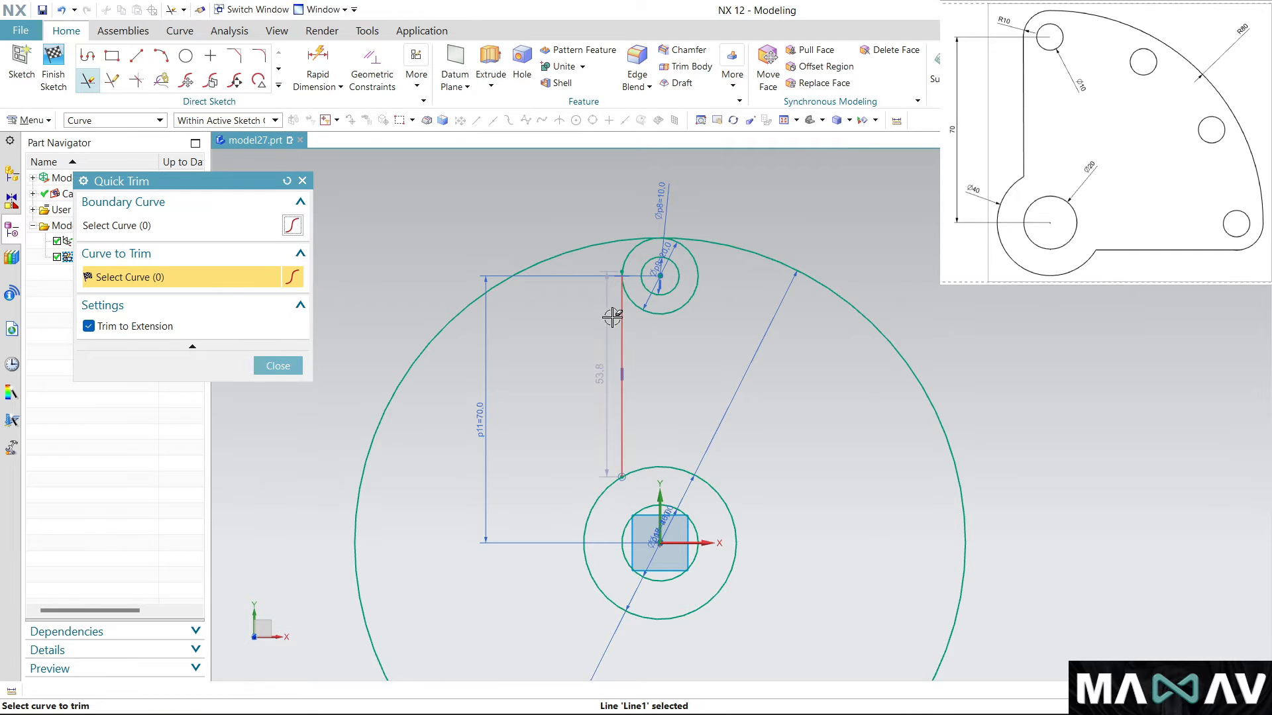
{"action": "scroll", "coordinate": [623, 305], "scroll_direction": "up", "scroll_amount": 3}
{"action": "scroll", "coordinate": [626, 251], "scroll_direction": "up", "scroll_amount": 3}
{"action": "scroll", "coordinate": [590, 282], "scroll_direction": "up", "scroll_amount": 3}
{"action": "scroll", "coordinate": [641, 252], "scroll_direction": "down", "scroll_amount": 2}
{"action": "scroll", "coordinate": [742, 368], "scroll_direction": "down", "scroll_amount": 2}
{"action": "scroll", "coordinate": [742, 368], "scroll_direction": "down", "scroll_amount": 5}
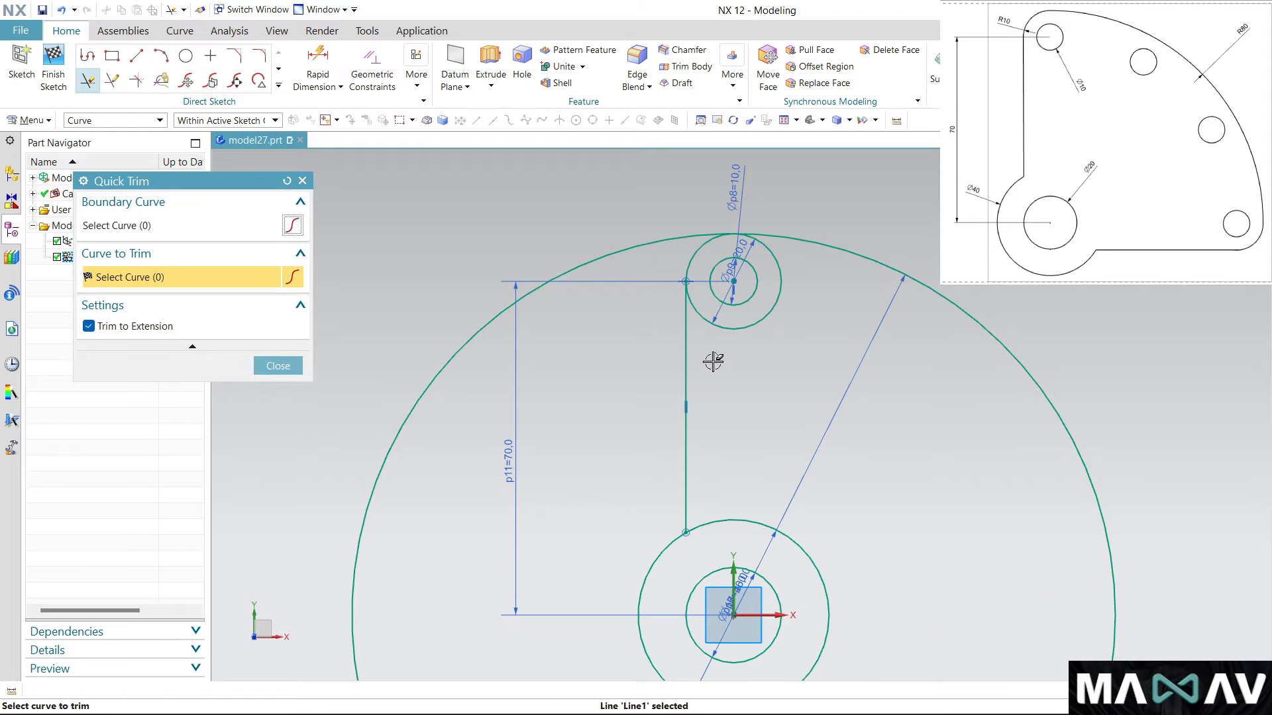
{"action": "left_click", "coordinate": [302, 181]}
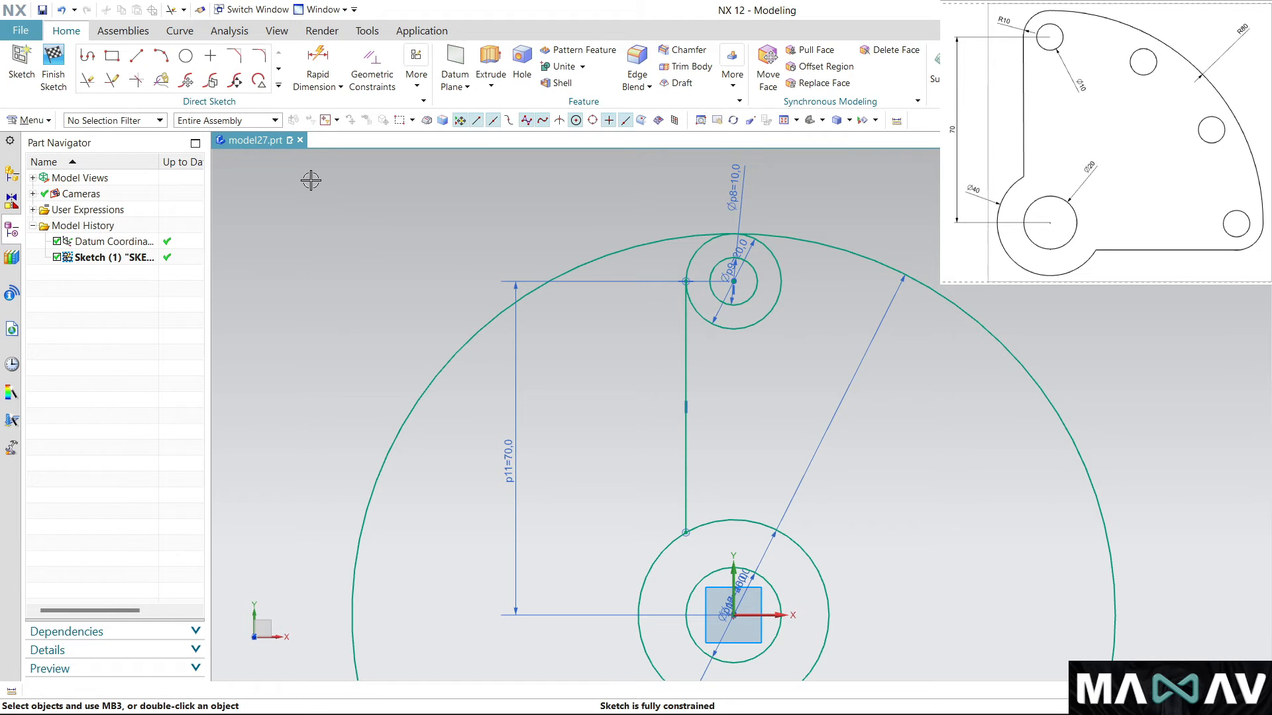
Set up a circular Pattern Curve of the upper 10 mm circle about the sketch origin with a count of 4.
{"action": "left_click", "coordinate": [278, 87]}
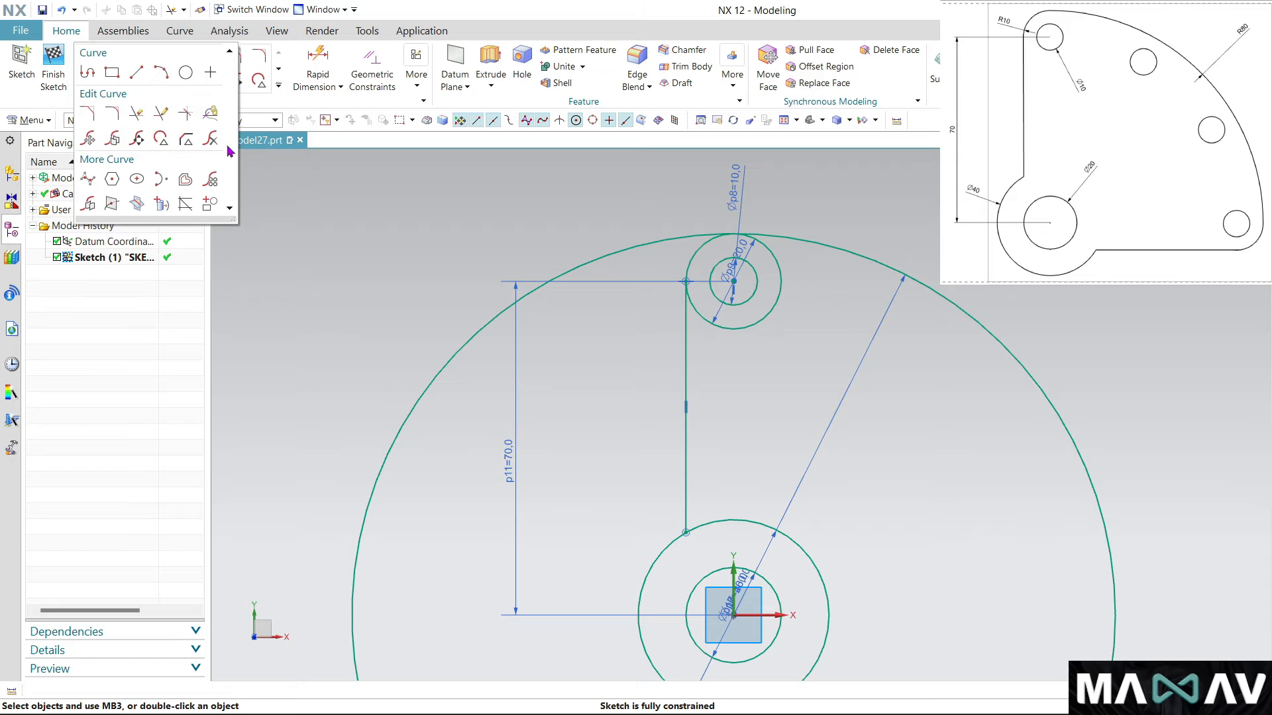
{"action": "left_click", "coordinate": [212, 183]}
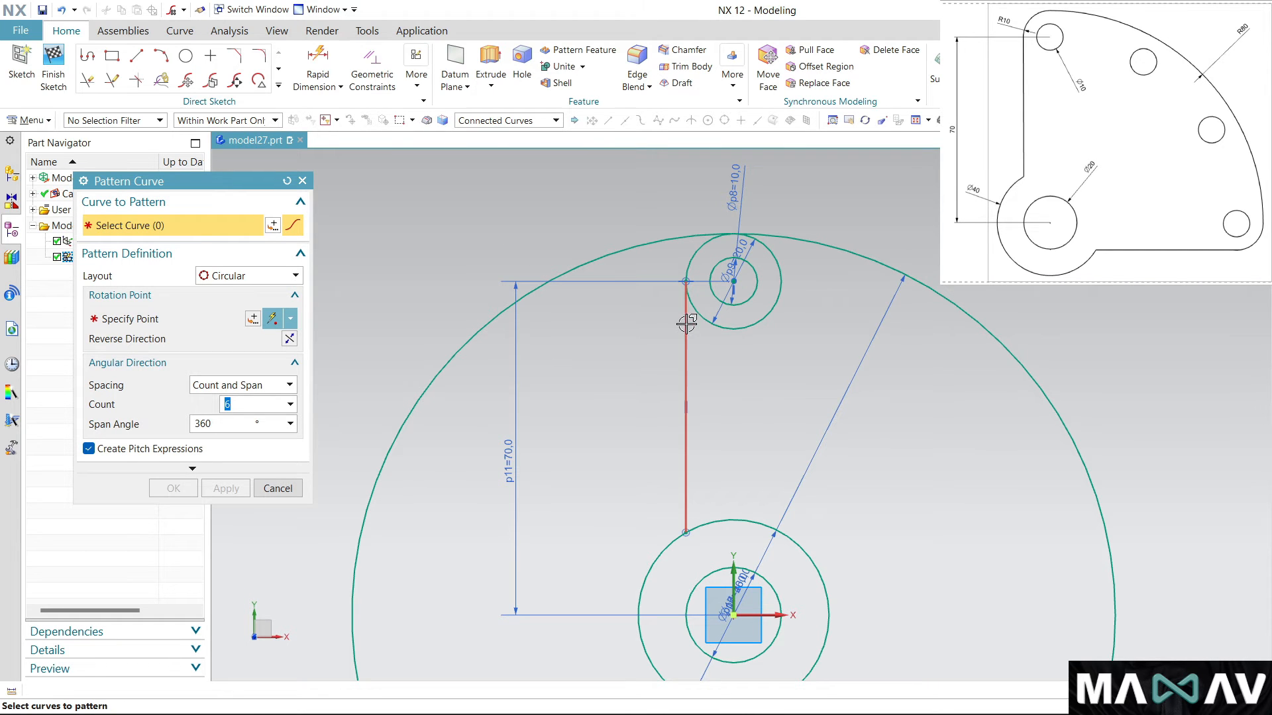
{"action": "left_click", "coordinate": [746, 298]}
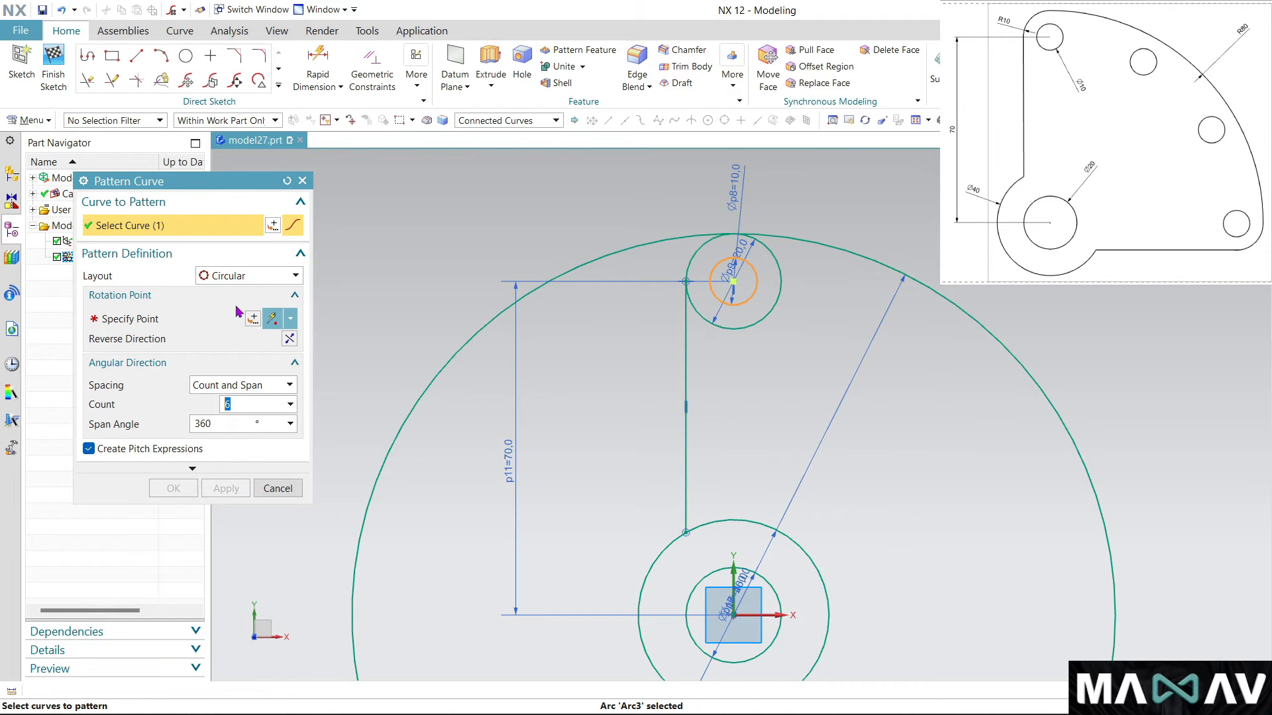
{"action": "left_click", "coordinate": [207, 316]}
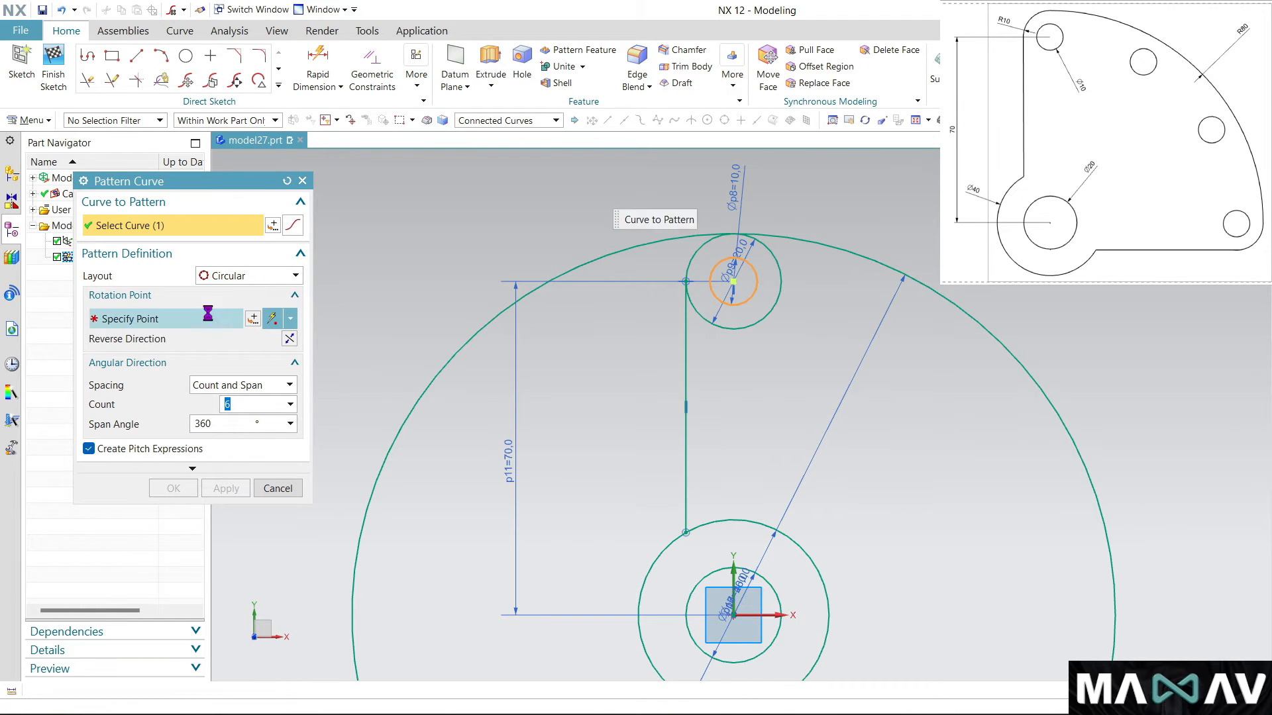
{"action": "left_click", "coordinate": [981, 316]}
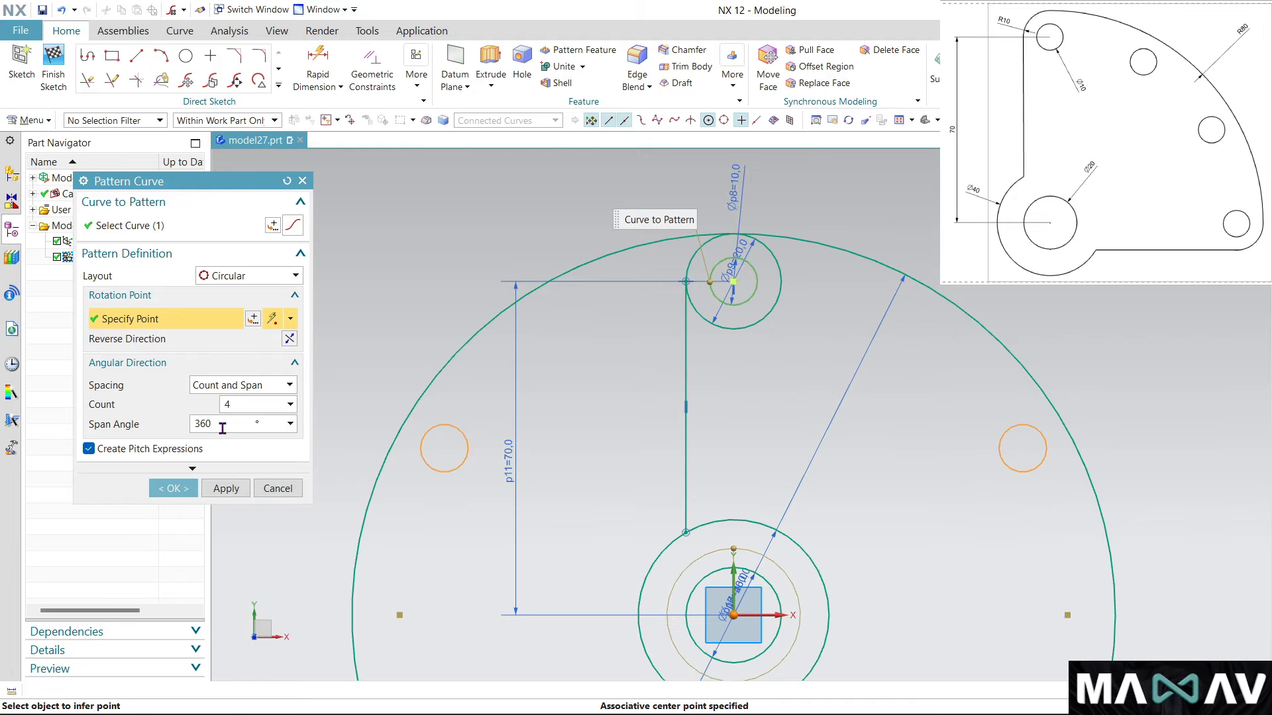
Set the circular pattern's span angle to 90°.
{"action": "key", "text": "Tab"}
{"action": "type", "text": "4"}
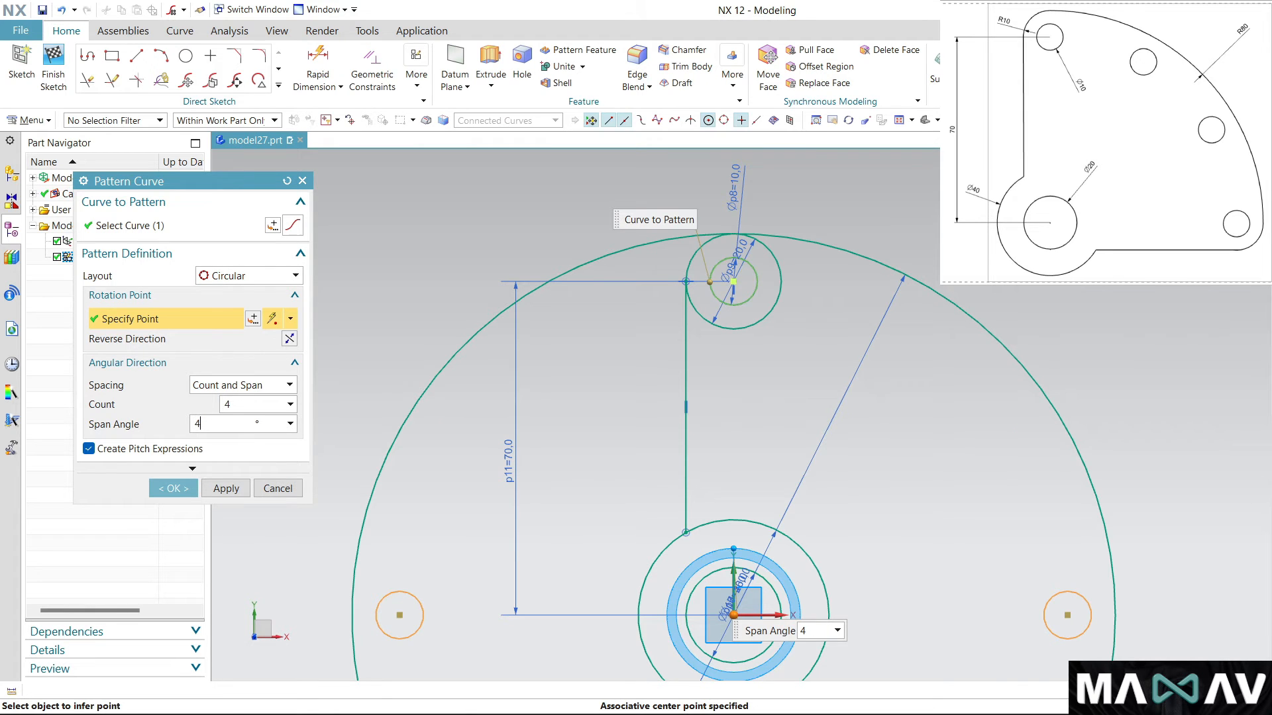
{"action": "key", "text": "Return"}
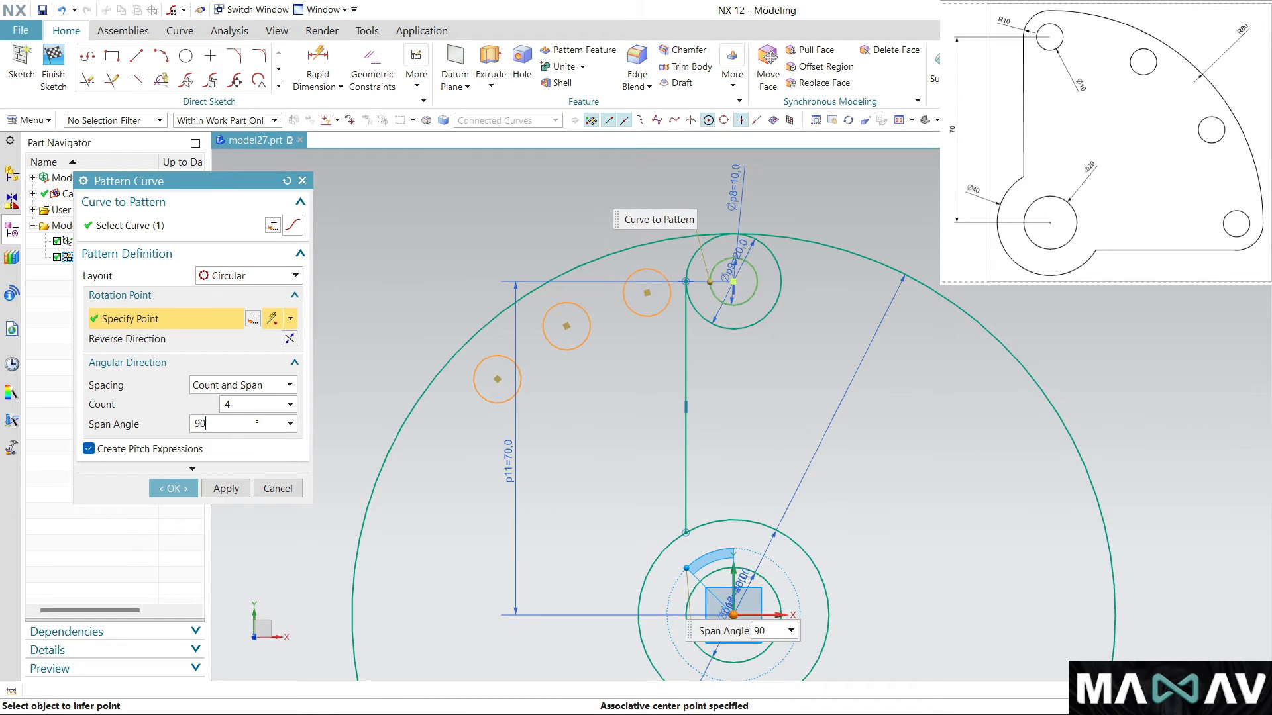
{"action": "type", "text": "90"}
{"action": "key", "text": "Return"}
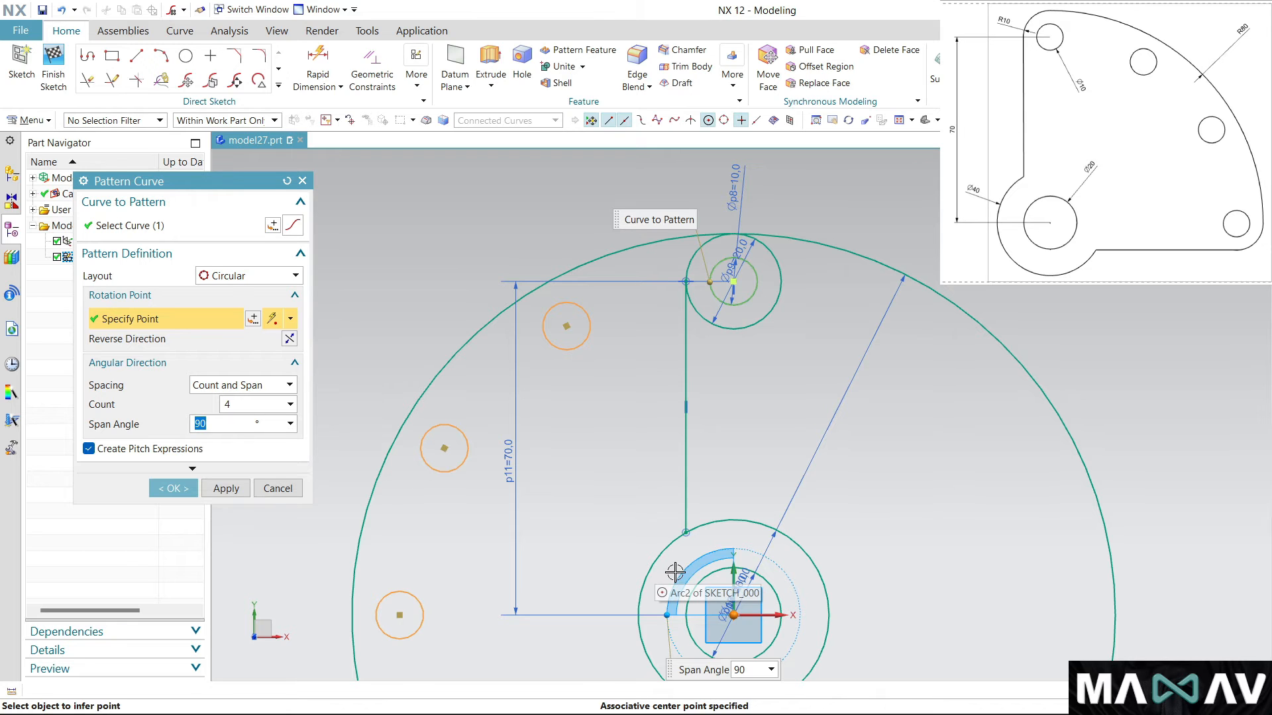
Swing the circle pattern to the positive X side and set its span angle to -90°.
{"action": "left_click_drag", "start_coordinate": [671, 606], "coordinate": [799, 616]}
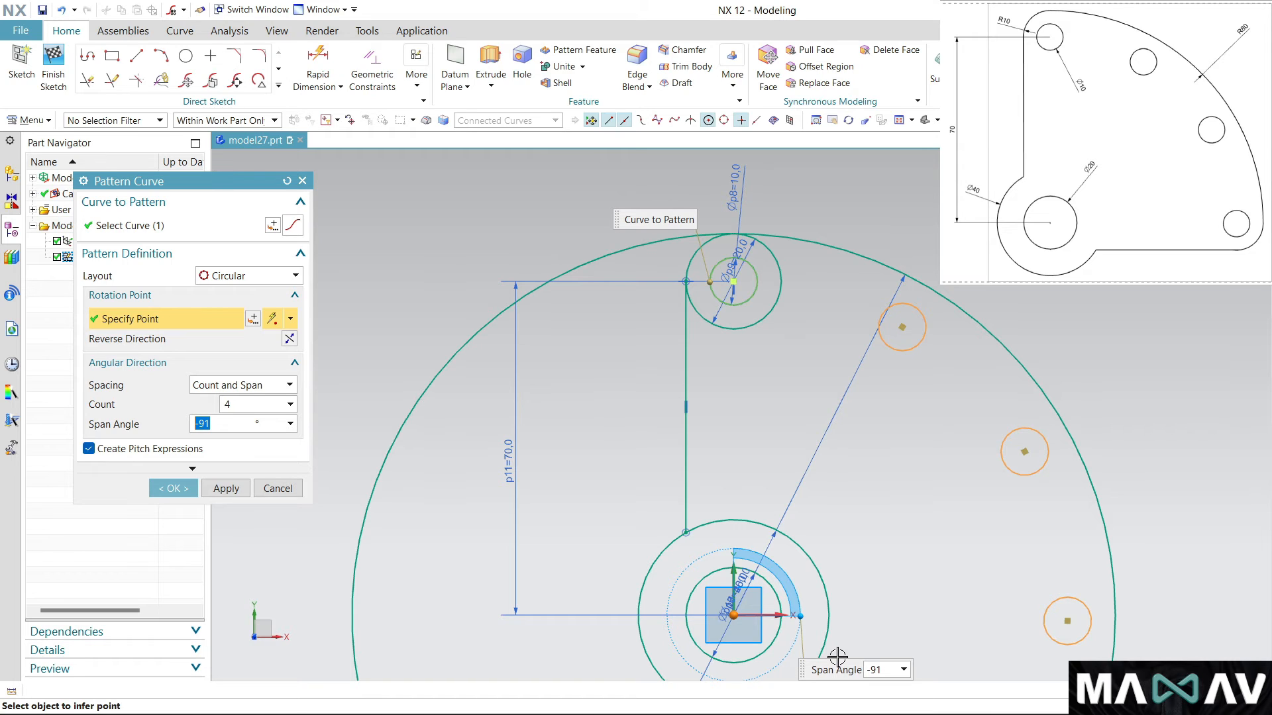
{"action": "type", "text": "8-90"}
{"action": "key", "text": "Return"}
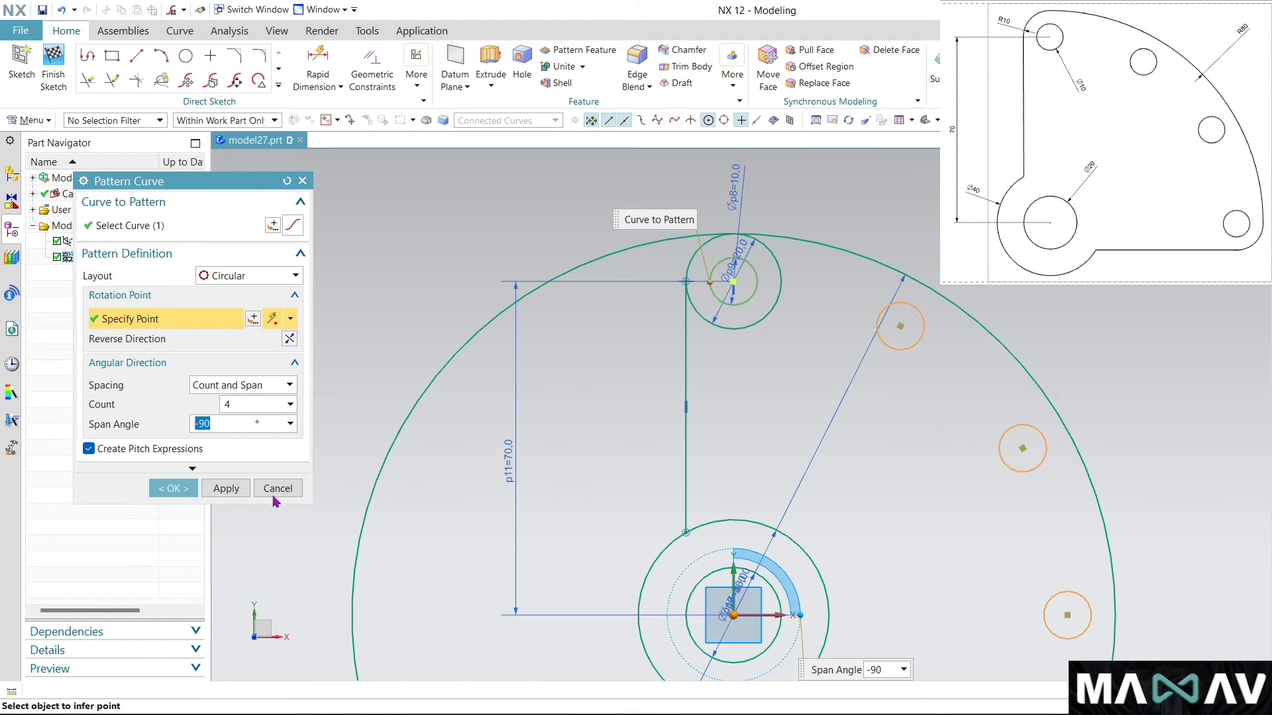
Confirm the circular pattern and sketch a circle concentric with its last hole on the X axis, tangent to the large outer circle.
{"action": "left_click", "coordinate": [159, 488]}
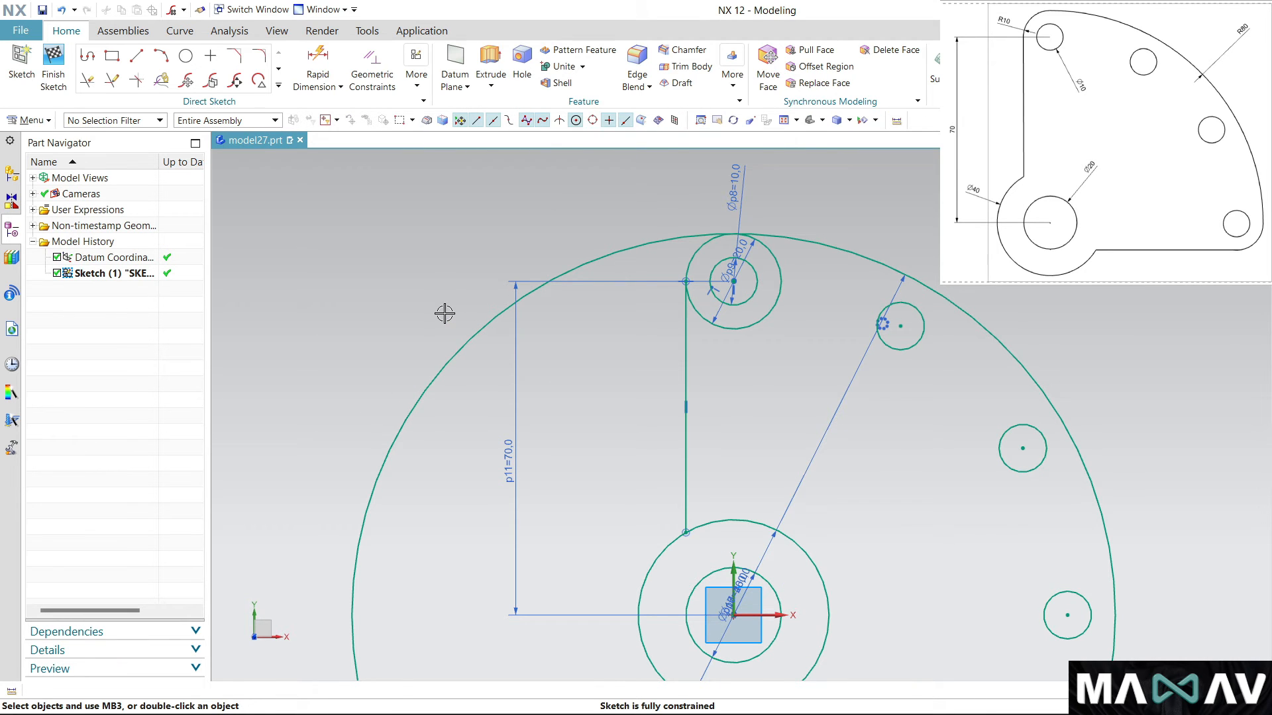
{"action": "scroll", "coordinate": [447, 325], "scroll_direction": "down", "scroll_amount": 1}
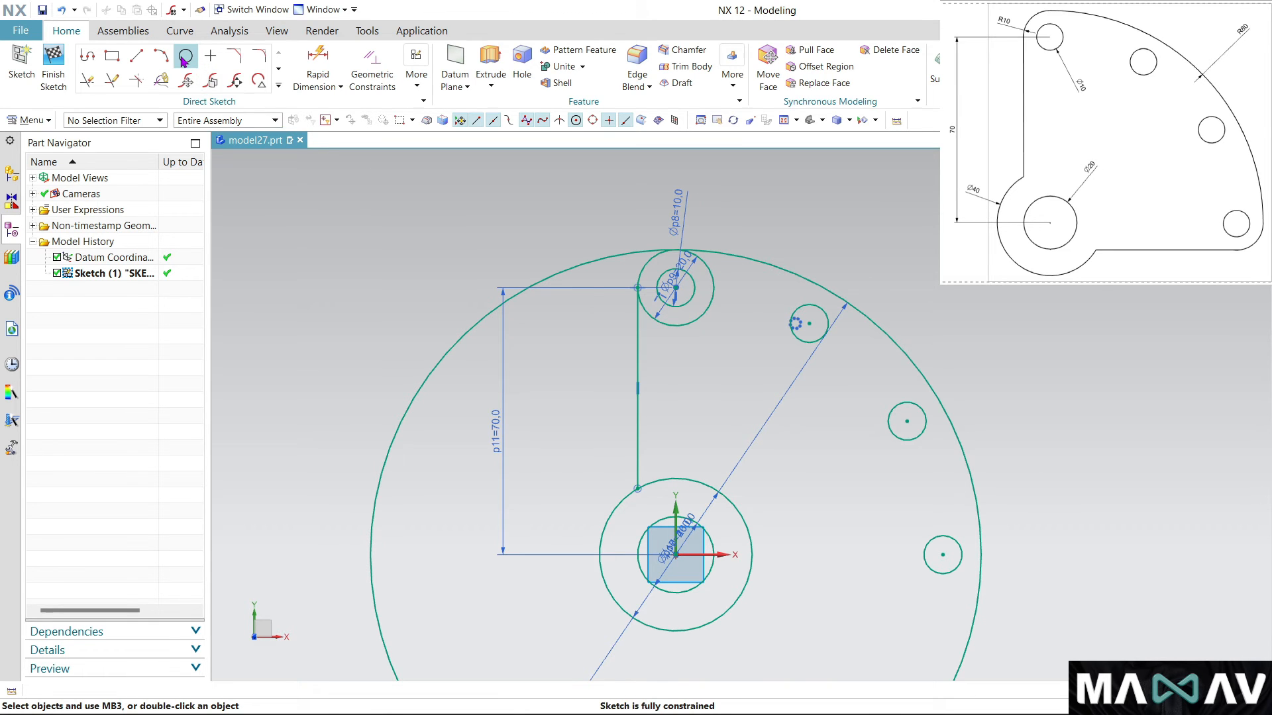
{"action": "left_click", "coordinate": [185, 55]}
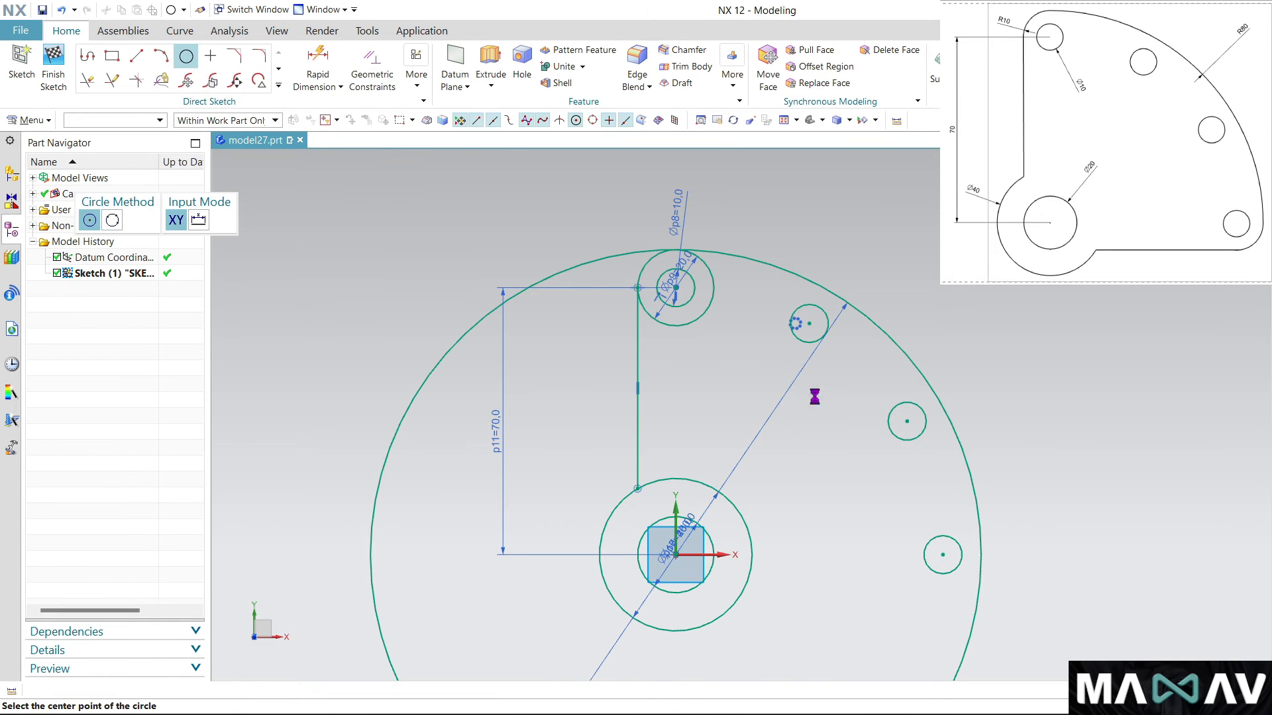
{"action": "left_click", "coordinate": [941, 556]}
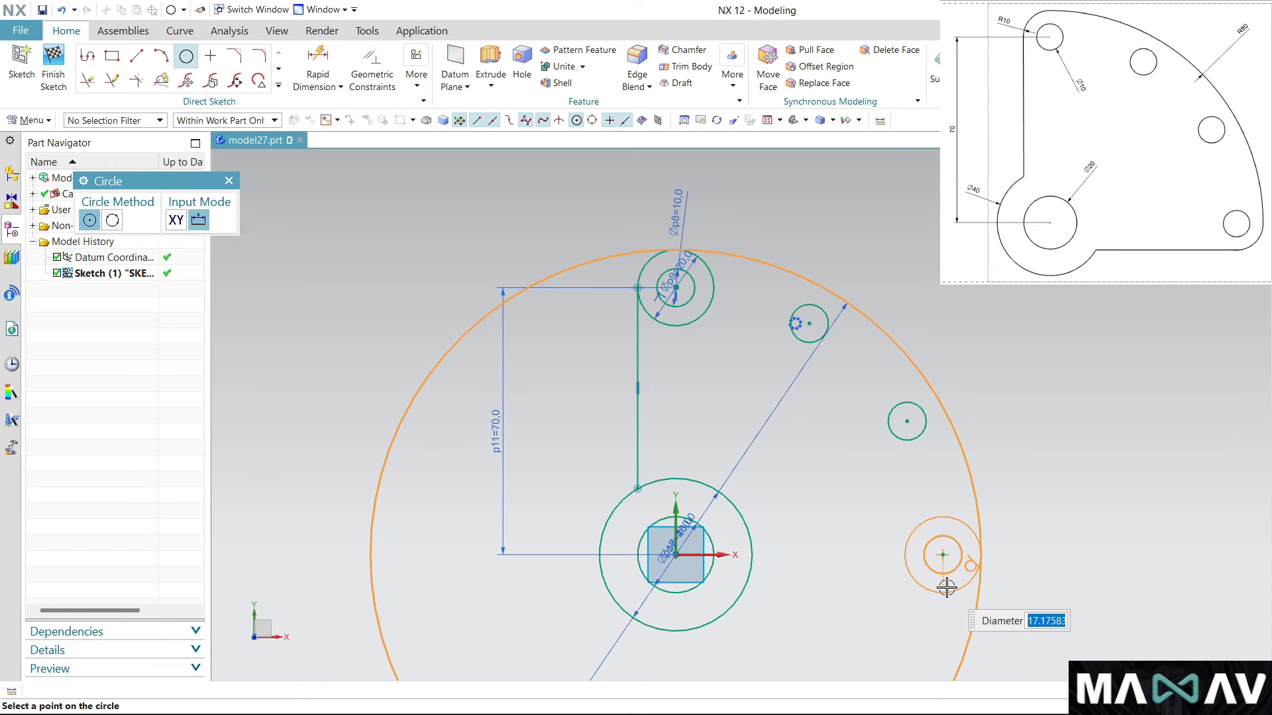
{"action": "left_click", "coordinate": [947, 587]}
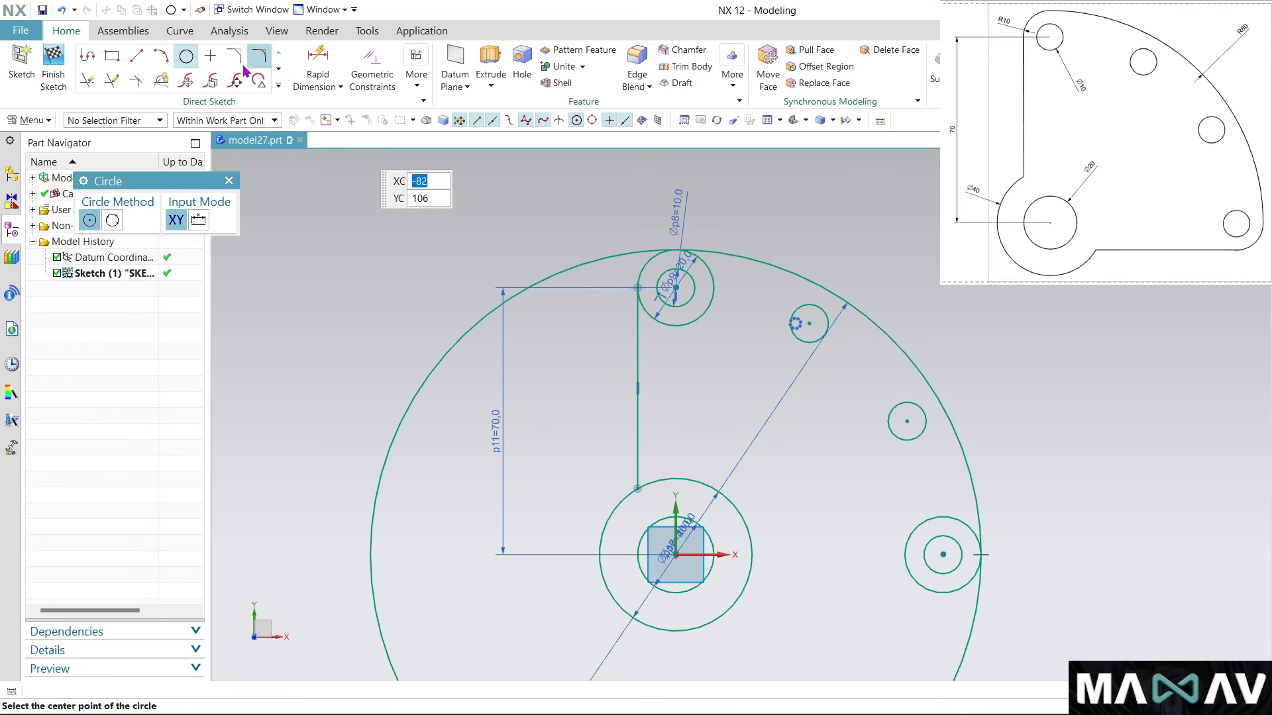
Sketch a horizontal line about 80 mm long below the new circle, running from outside the large circle into the 40 mm circle.
{"action": "left_click", "coordinate": [137, 55]}
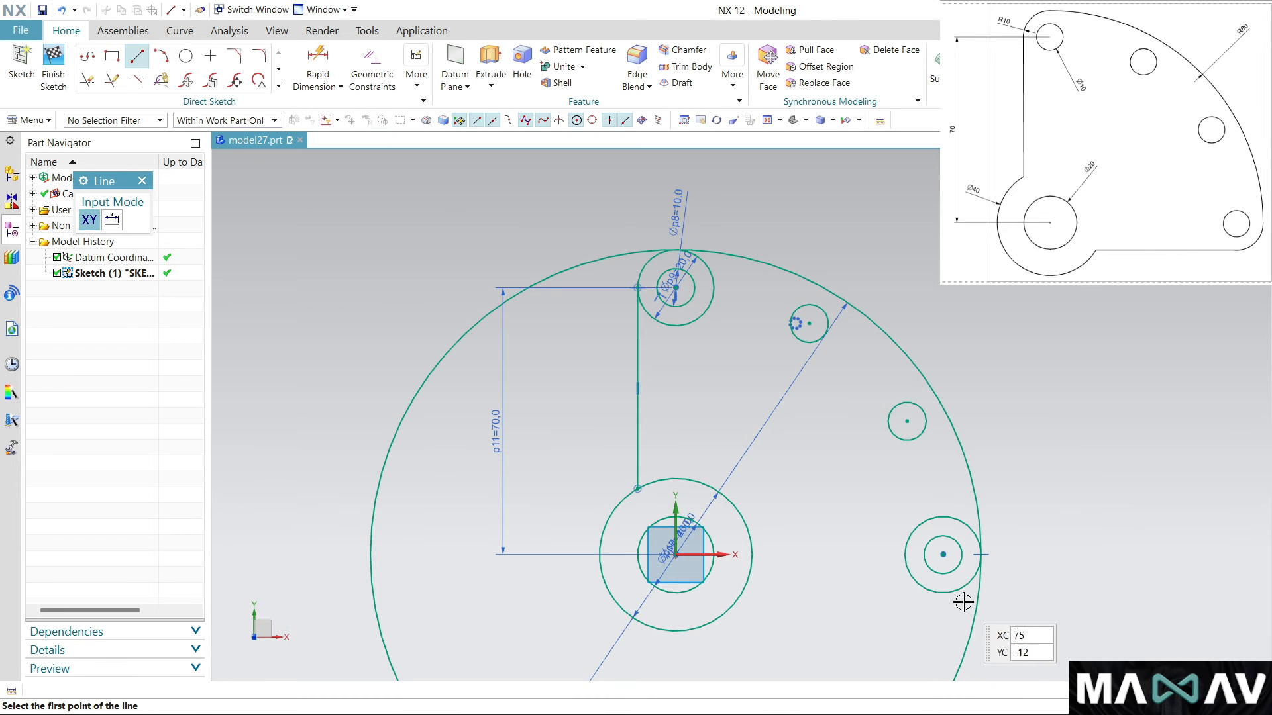
{"action": "left_click", "coordinate": [1015, 601]}
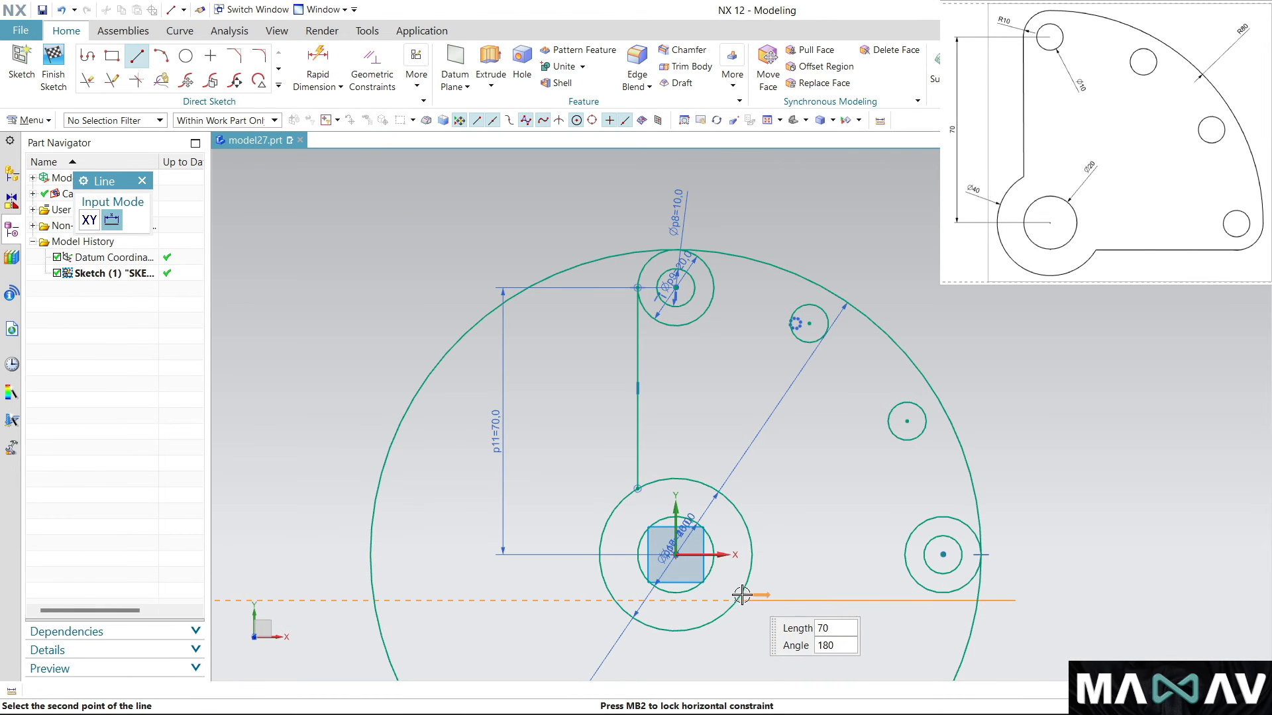
{"action": "left_click", "coordinate": [710, 600]}
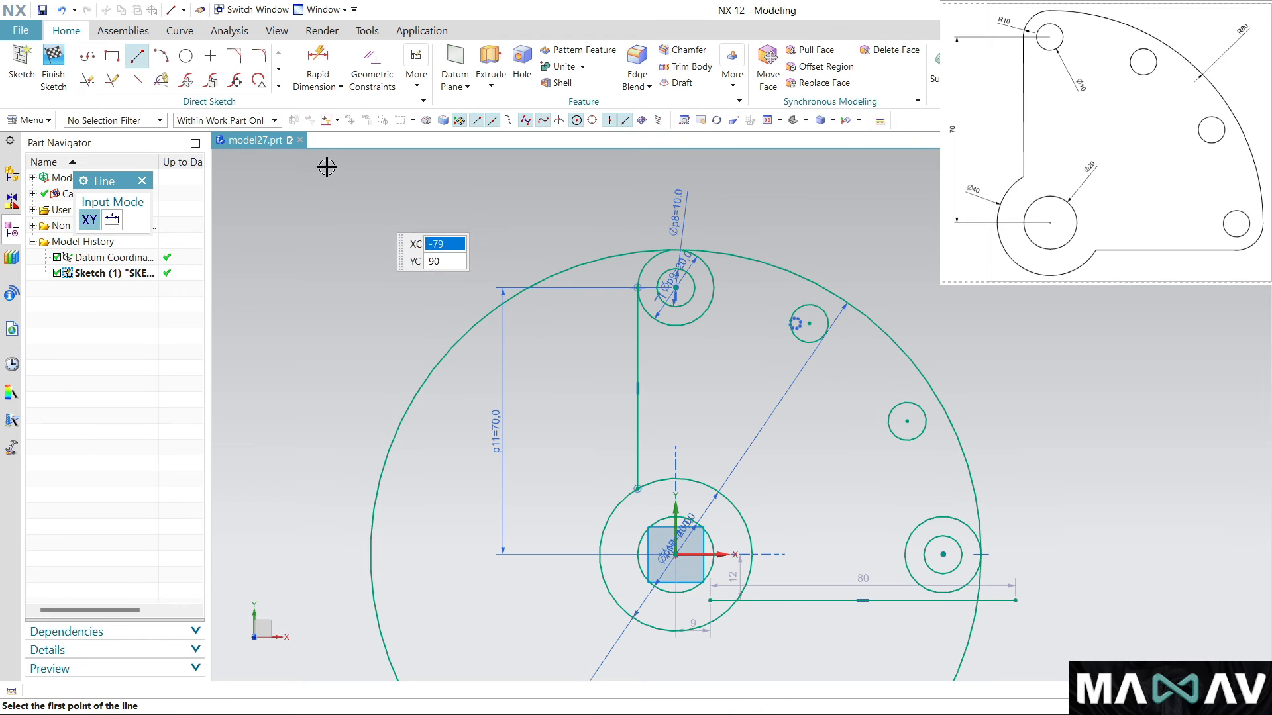
Apply a Tangent constraint between the horizontal line and the circle around the last patterned hole.
{"action": "left_click", "coordinate": [371, 72]}
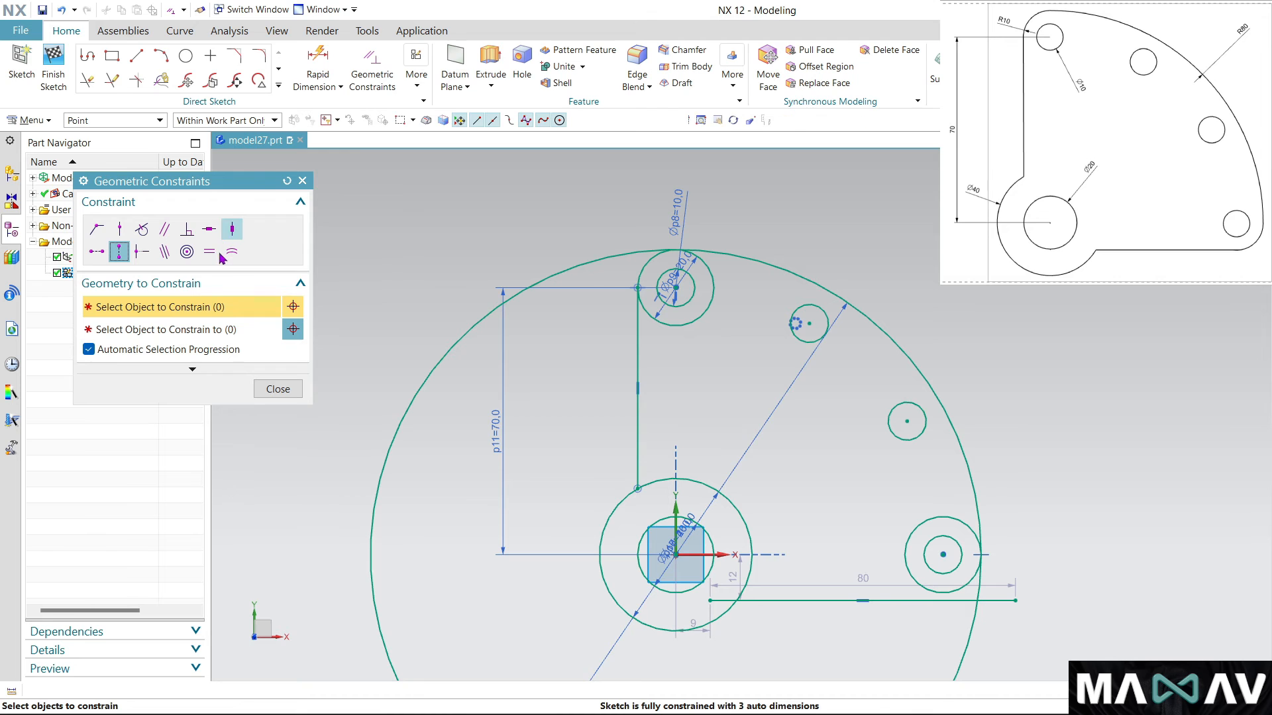
{"action": "left_click", "coordinate": [138, 232]}
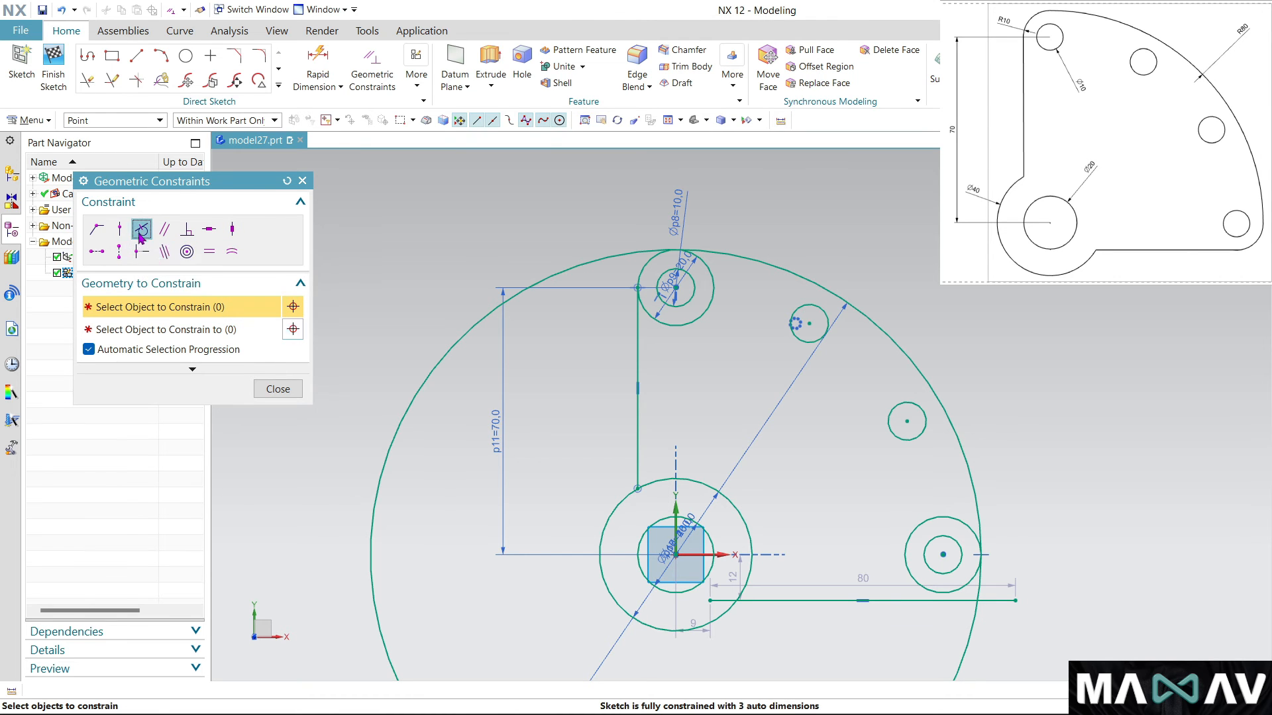
{"action": "left_click", "coordinate": [942, 594]}
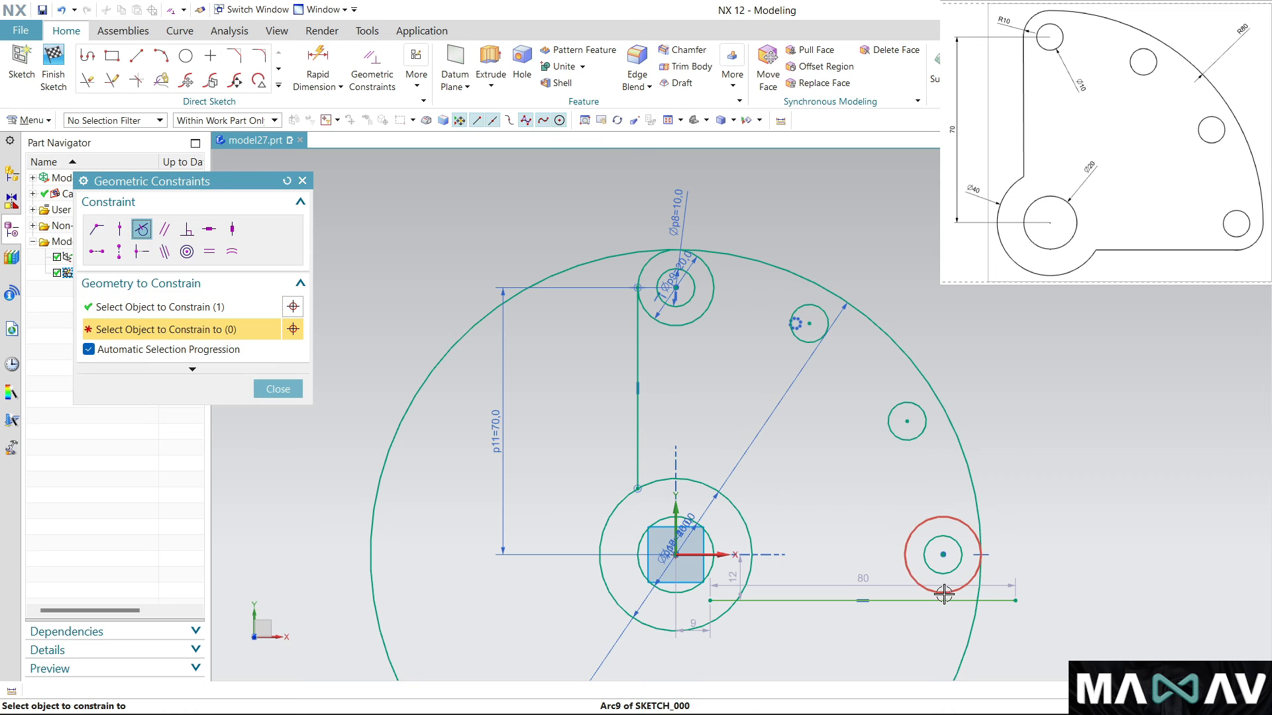
{"action": "left_click", "coordinate": [941, 591]}
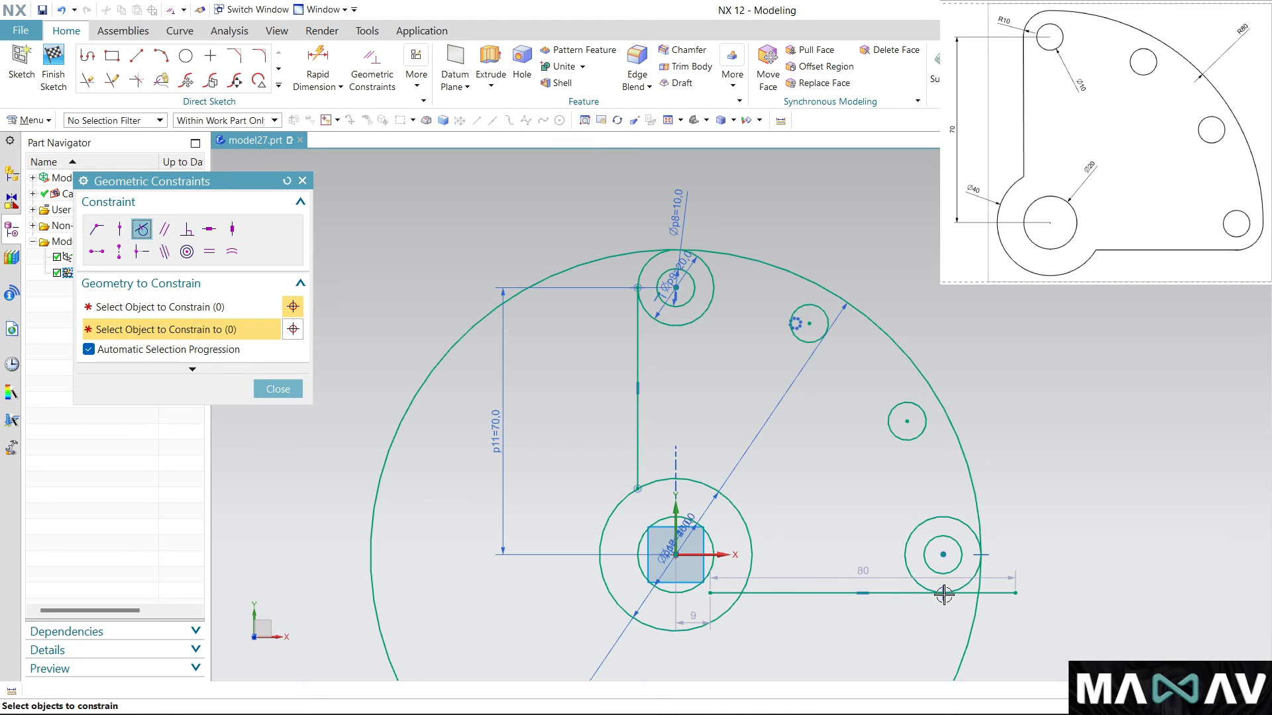
{"action": "left_click", "coordinate": [302, 181]}
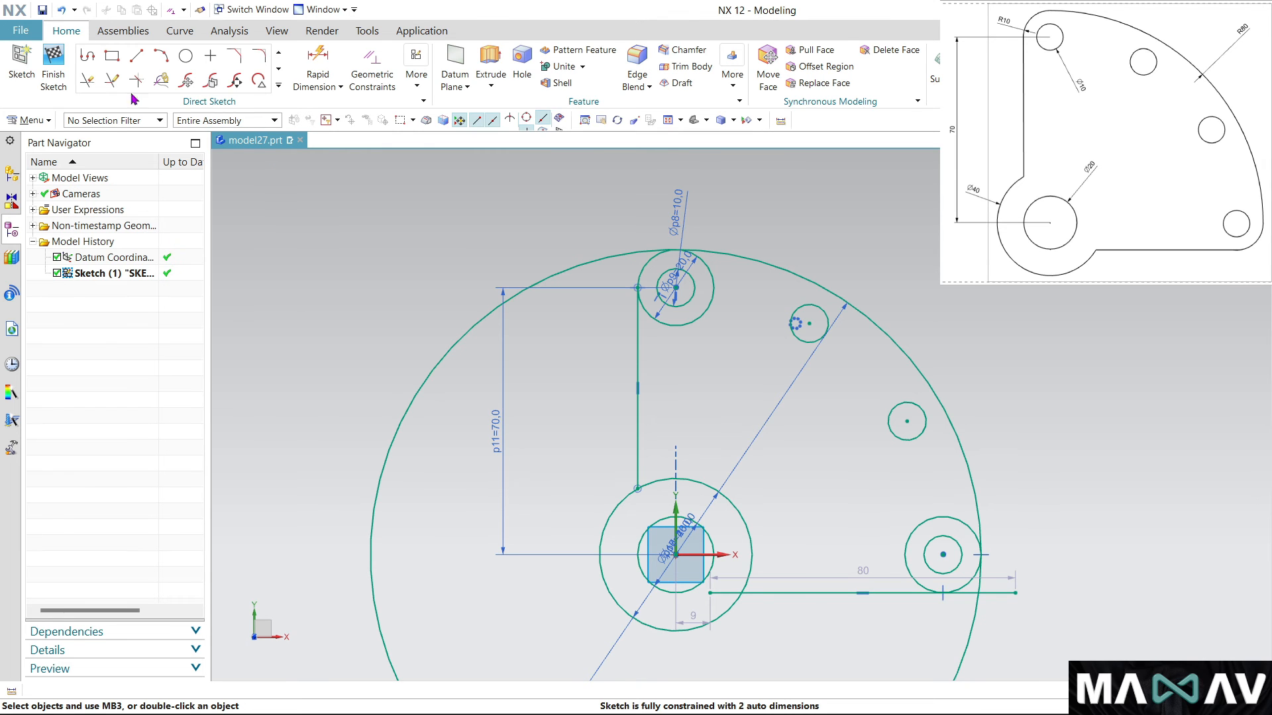
Trim the horizontal line's ends back to the 40 mm circle and to its tangent point on the circle around the last hole.
{"action": "left_click", "coordinate": [86, 79]}
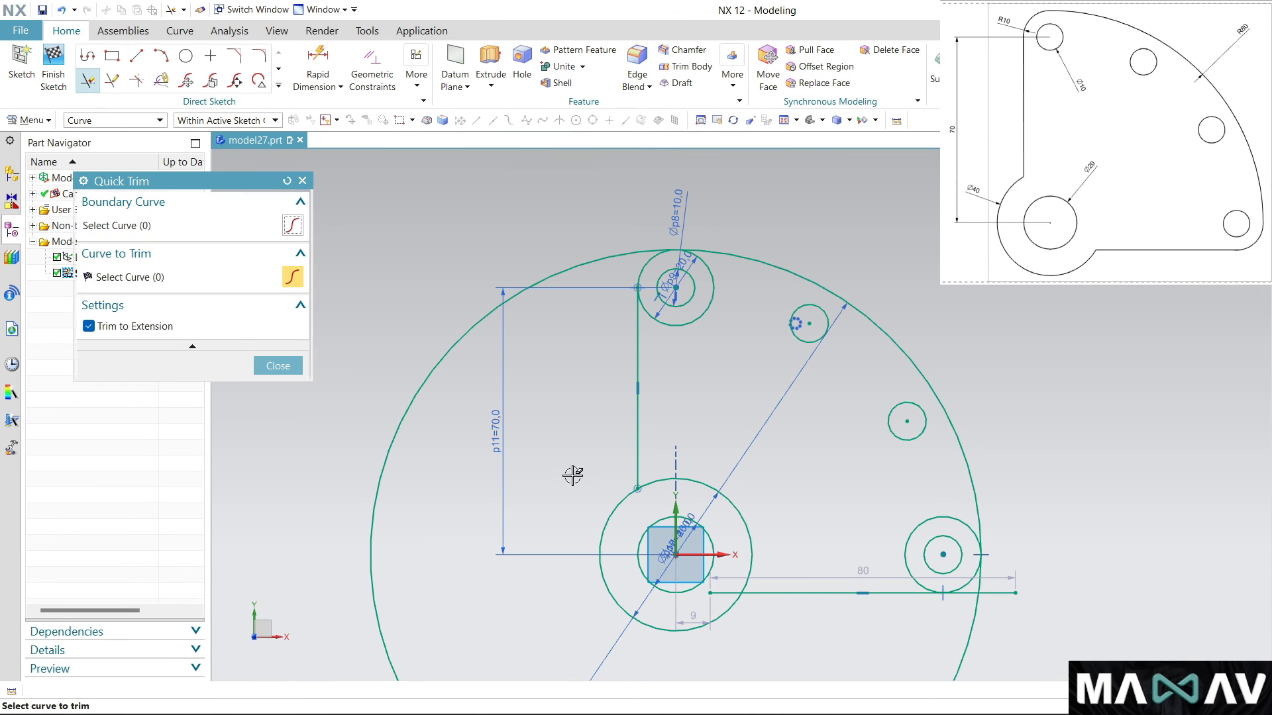
{"action": "left_click", "coordinate": [723, 592]}
{"action": "left_click", "coordinate": [993, 594]}
{"action": "left_click", "coordinate": [978, 594]}
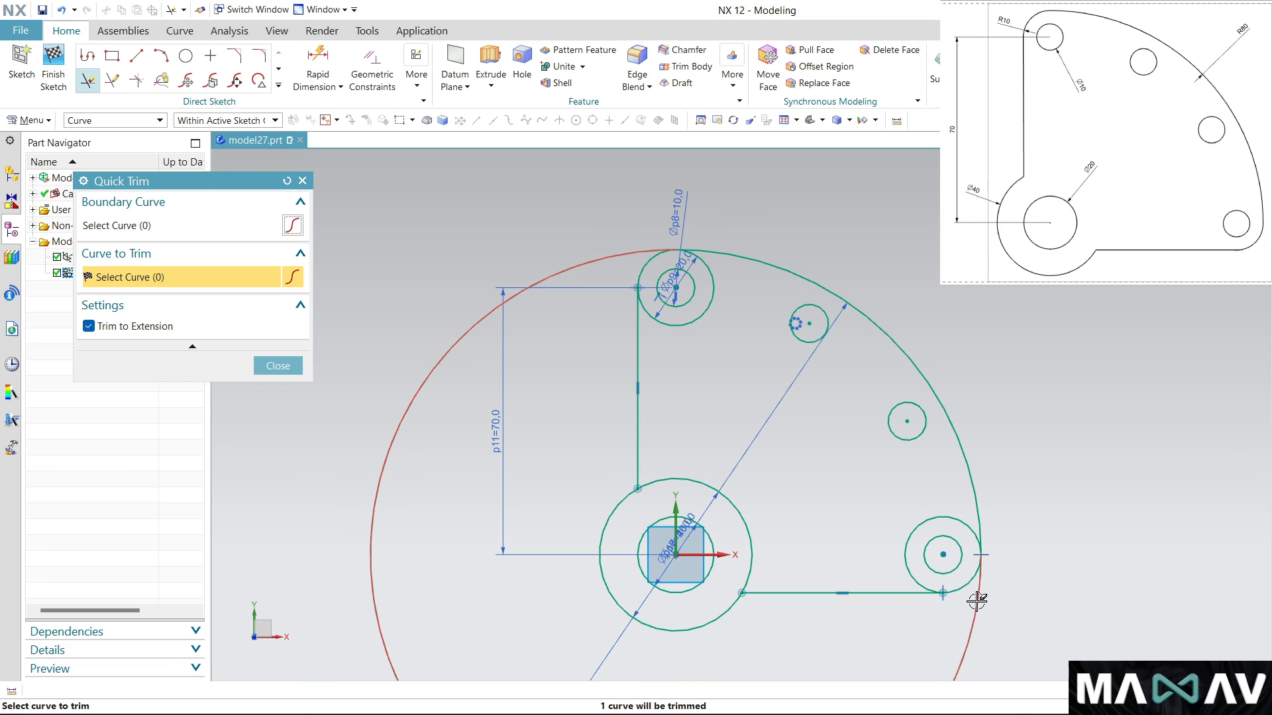
Trim the large circle, the 40 mm hub circle and both corner circles to leave only the plate's outer outline.
{"action": "left_click", "coordinate": [976, 601]}
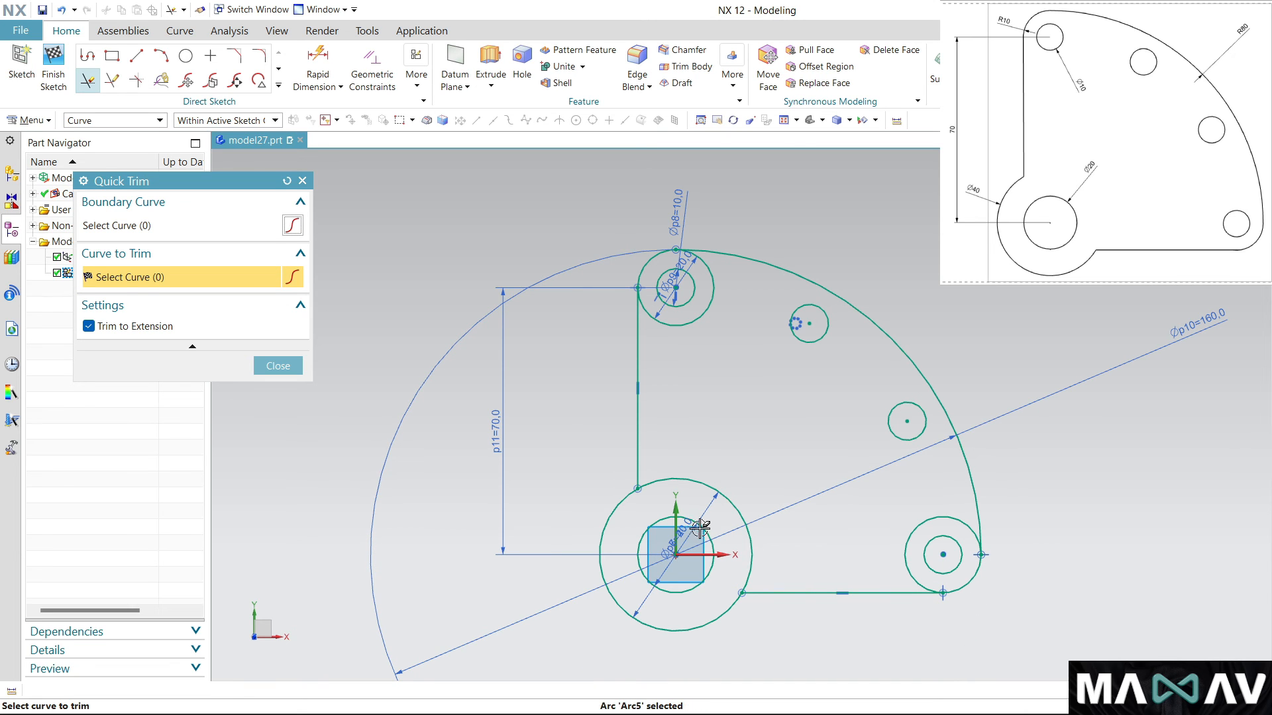
{"action": "left_click", "coordinate": [731, 508]}
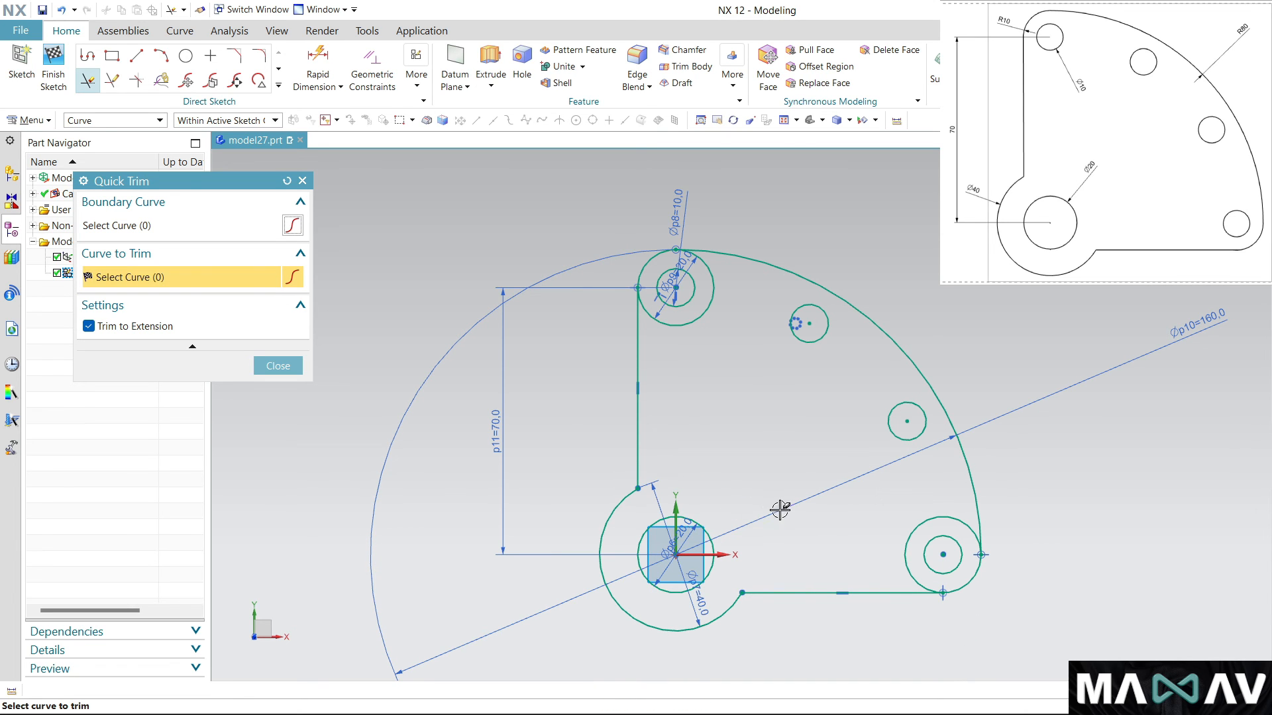
{"action": "left_click", "coordinate": [906, 549]}
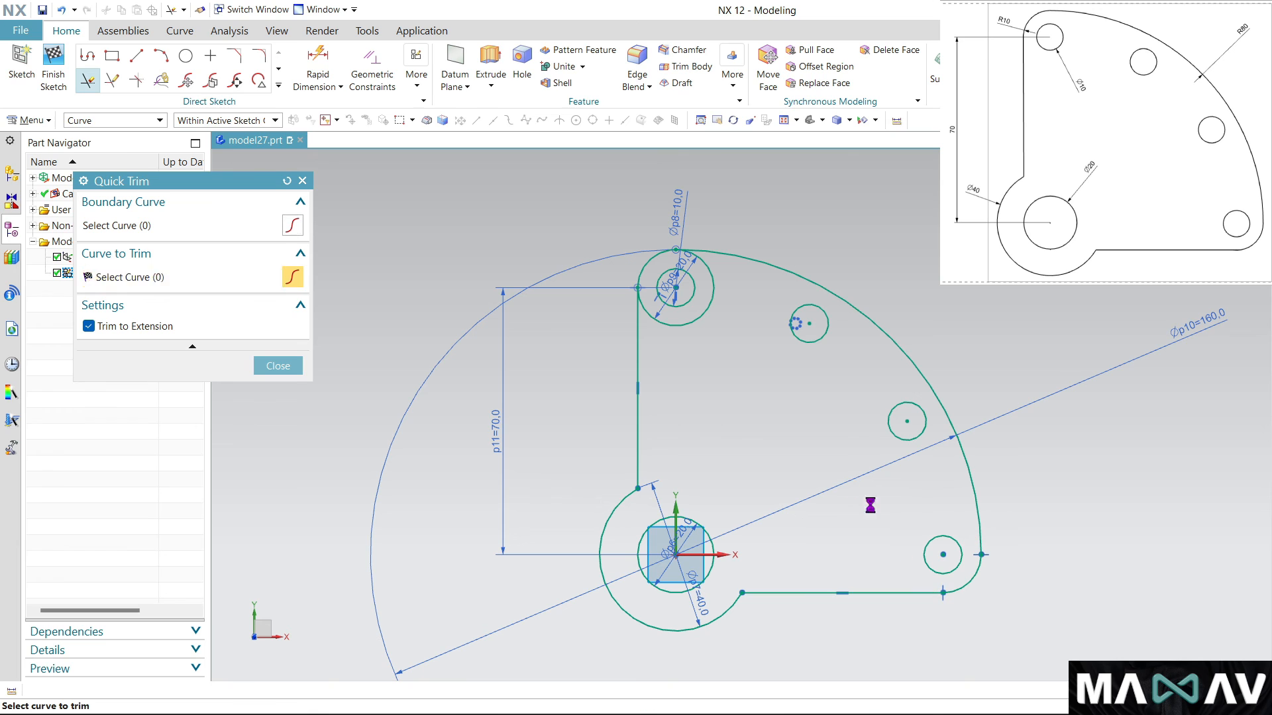
{"action": "left_click", "coordinate": [704, 312]}
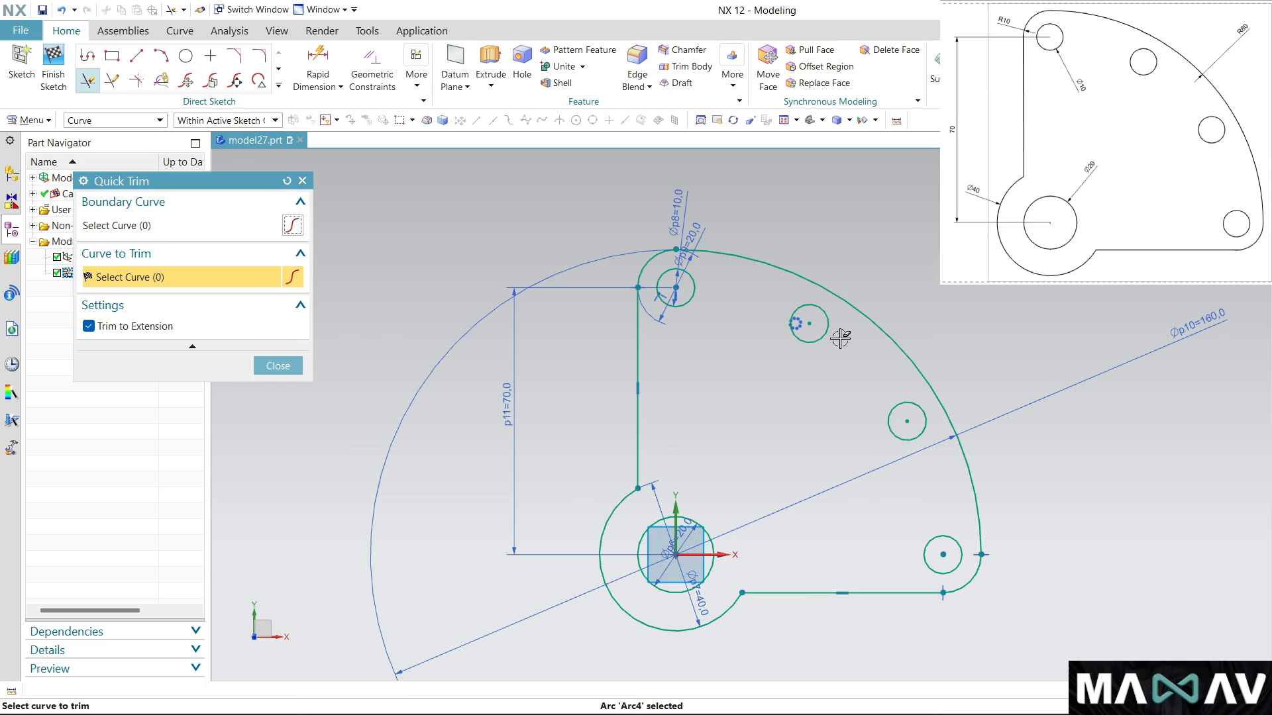
{"action": "left_click", "coordinate": [303, 182]}
Reposition the 10 mm and 20 mm diameter dimensions at the upper corner and the 160 mm diameter dimension of the outer arc.
{"action": "mouse_move", "coordinate": [681, 207]}
{"action": "left_mouse_down"}
{"action": "mouse_move", "coordinate": [652, 212]}
{"action": "mouse_move", "coordinate": [685, 239]}
{"action": "mouse_move", "coordinate": [640, 216]}
{"action": "mouse_move", "coordinate": [779, 244]}
{"action": "left_mouse_up"}
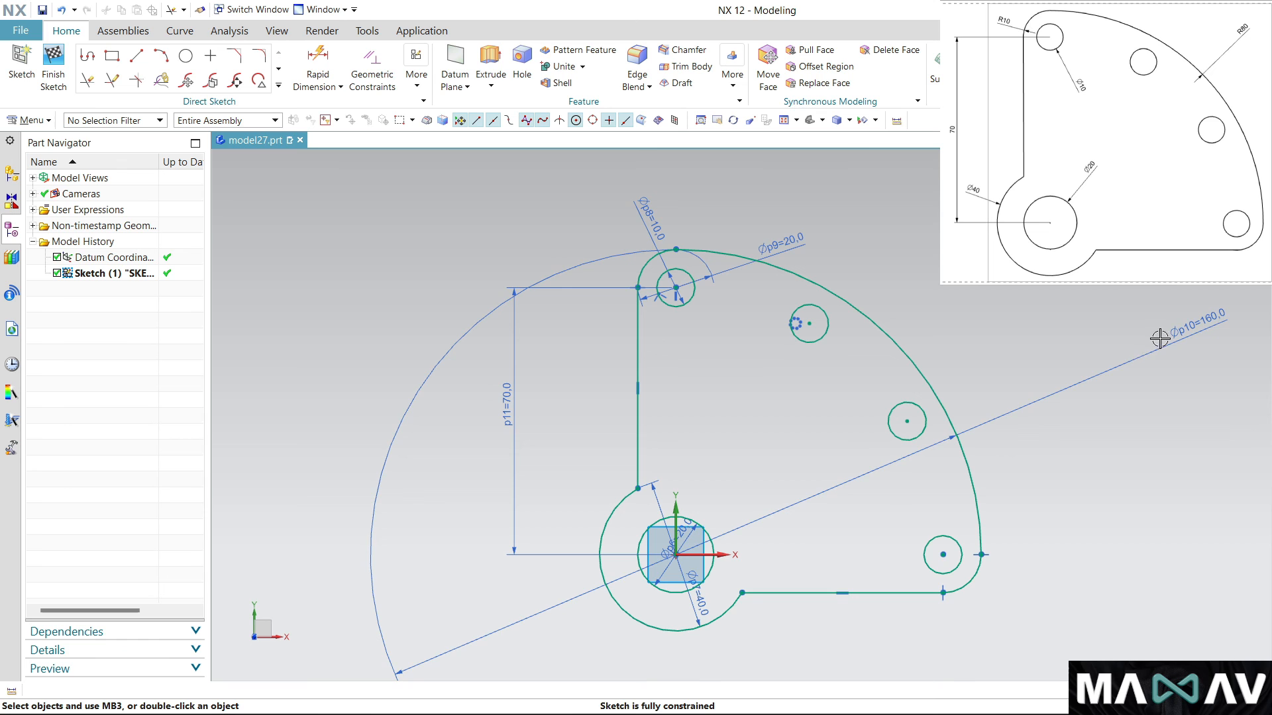
{"action": "mouse_move", "coordinate": [1160, 339]}
{"action": "left_mouse_down"}
{"action": "mouse_move", "coordinate": [1042, 346]}
{"action": "mouse_move", "coordinate": [762, 491]}
{"action": "mouse_move", "coordinate": [855, 559]}
{"action": "mouse_move", "coordinate": [849, 570]}
{"action": "mouse_move", "coordinate": [914, 527]}
{"action": "mouse_move", "coordinate": [696, 279]}
{"action": "mouse_move", "coordinate": [511, 252]}
{"action": "mouse_move", "coordinate": [489, 492]}
{"action": "mouse_move", "coordinate": [715, 468]}
{"action": "mouse_move", "coordinate": [786, 415]}
{"action": "mouse_move", "coordinate": [879, 465]}
{"action": "mouse_move", "coordinate": [881, 505]}
{"action": "left_mouse_up"}
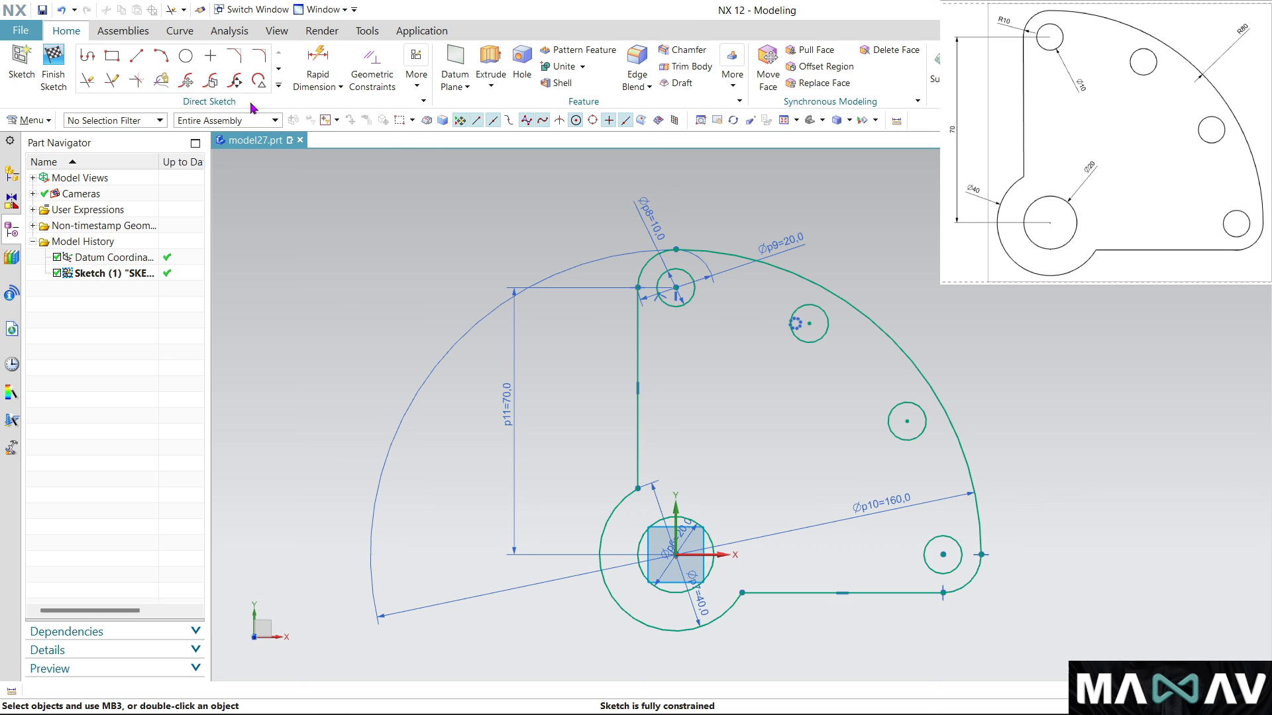
Finish the sketch and orient the view square to the completed plate profile.
{"action": "left_click", "coordinate": [53, 65]}
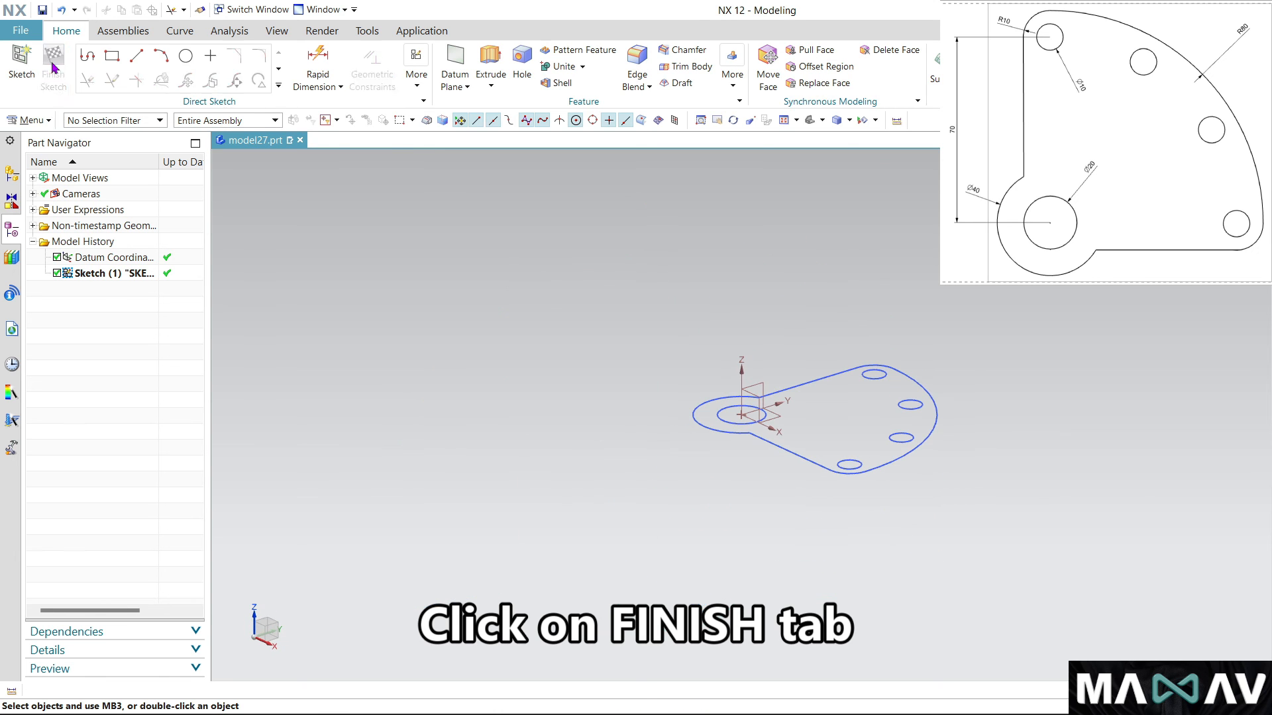
{"action": "mouse_move", "coordinate": [757, 357]}
{"action": "middle_mouse_down"}
{"action": "mouse_move", "coordinate": [812, 409]}
{"action": "mouse_move", "coordinate": [807, 444]}
{"action": "middle_mouse_up"}
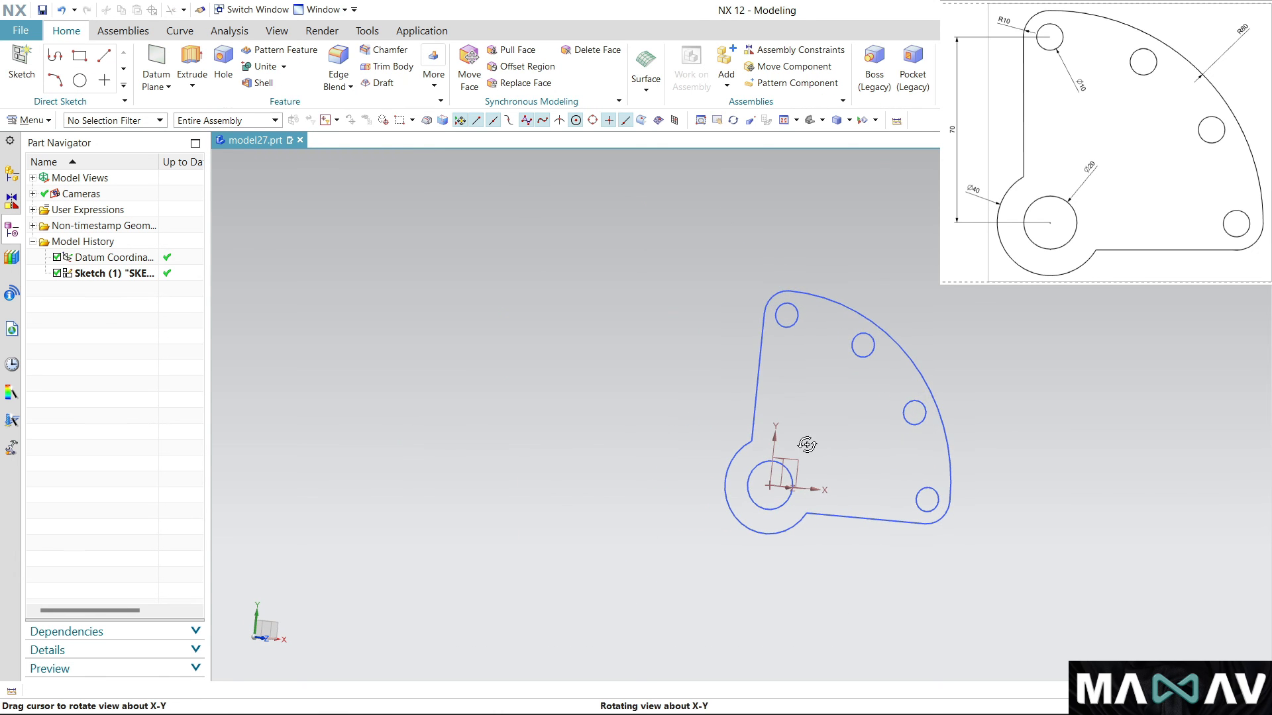
{"action": "key", "text": "F8"}
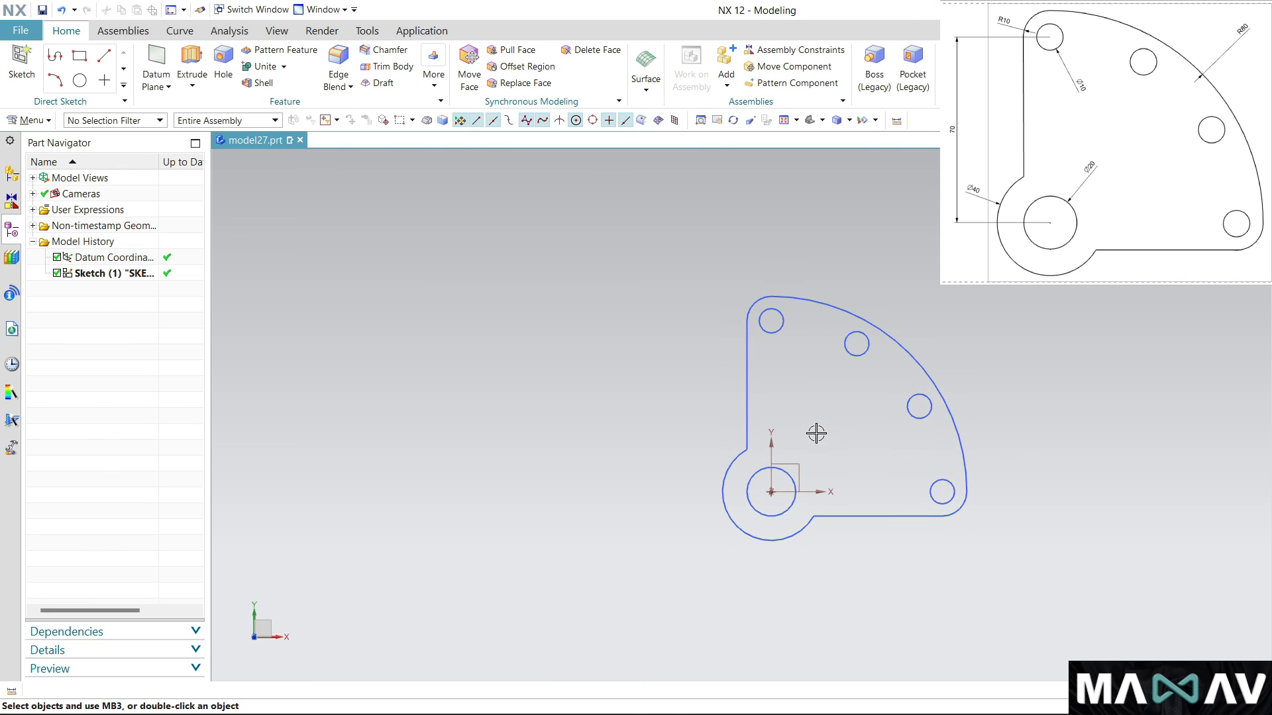
{"action": "scroll", "coordinate": [951, 382], "scroll_direction": "up", "scroll_amount": 3}
{"action": "scroll", "coordinate": [854, 347], "scroll_direction": "down", "scroll_amount": 1}
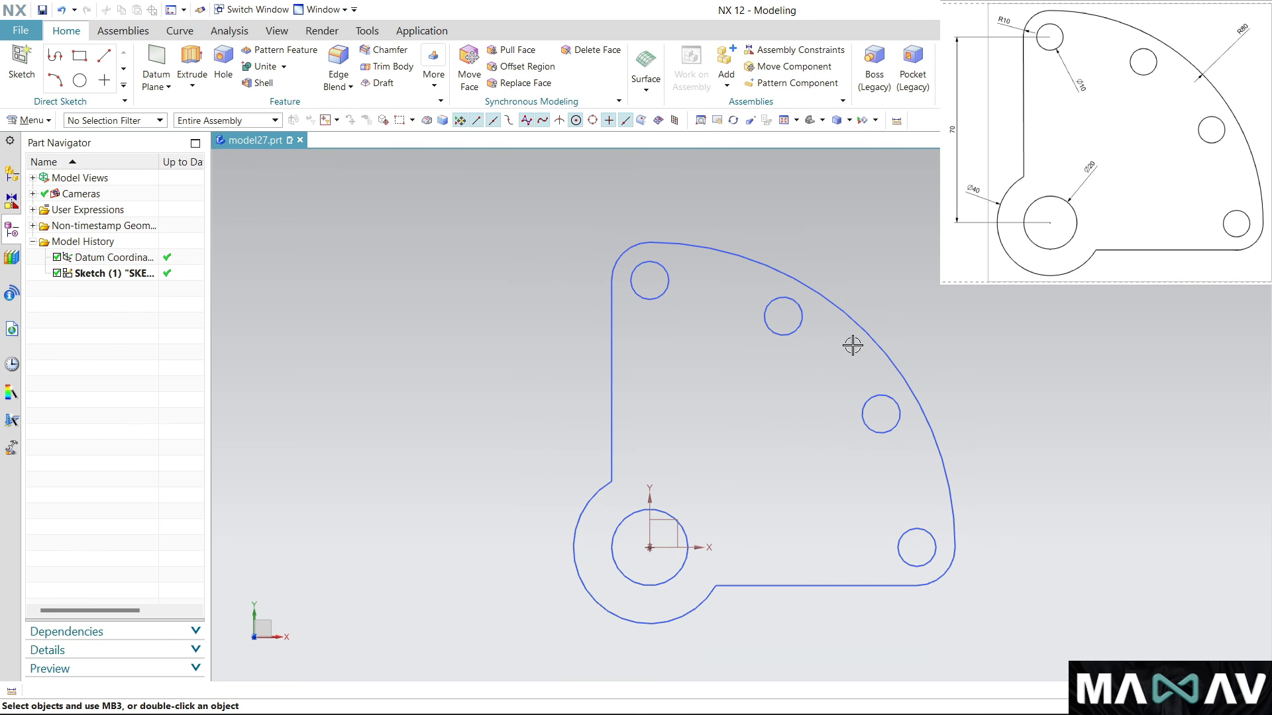